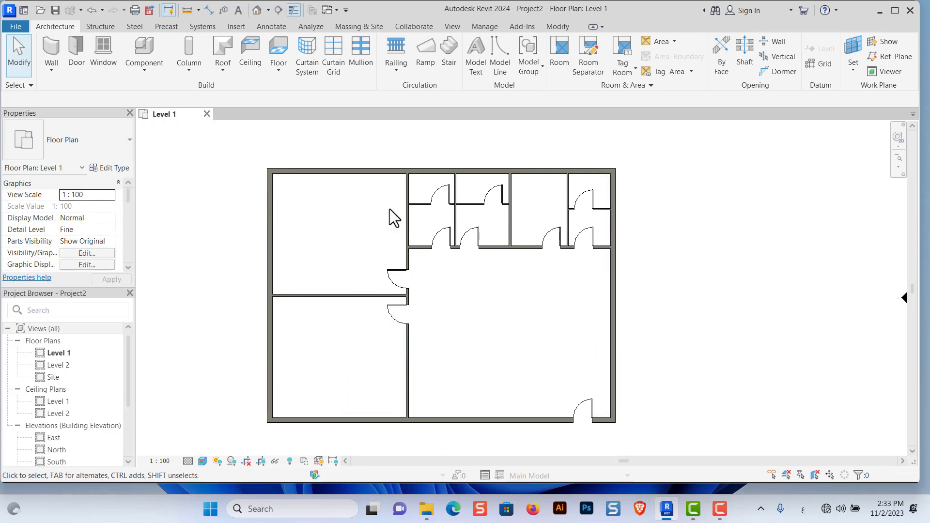
- Select all four exterior Generic - 200mm walls and give their type Type Mark w1
left_click(269, 223)
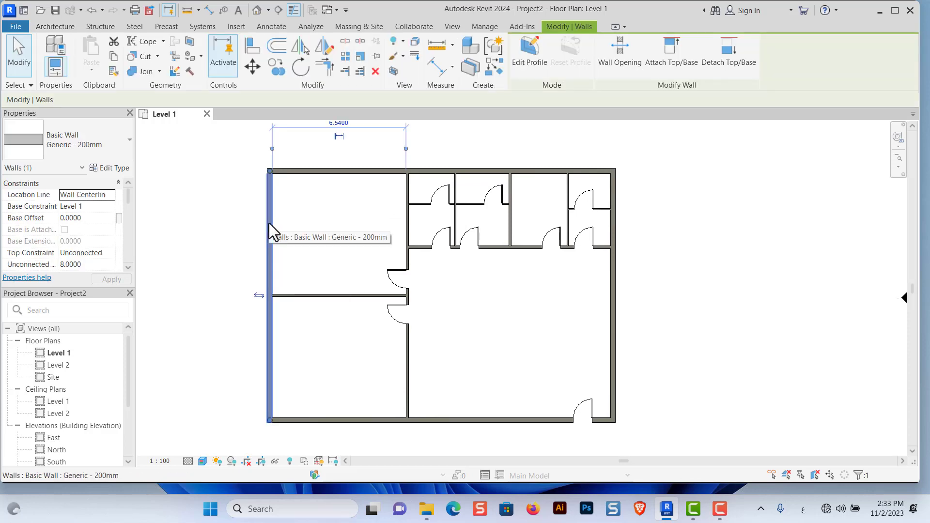
right_click(269, 222)
mouse_move(321, 321)
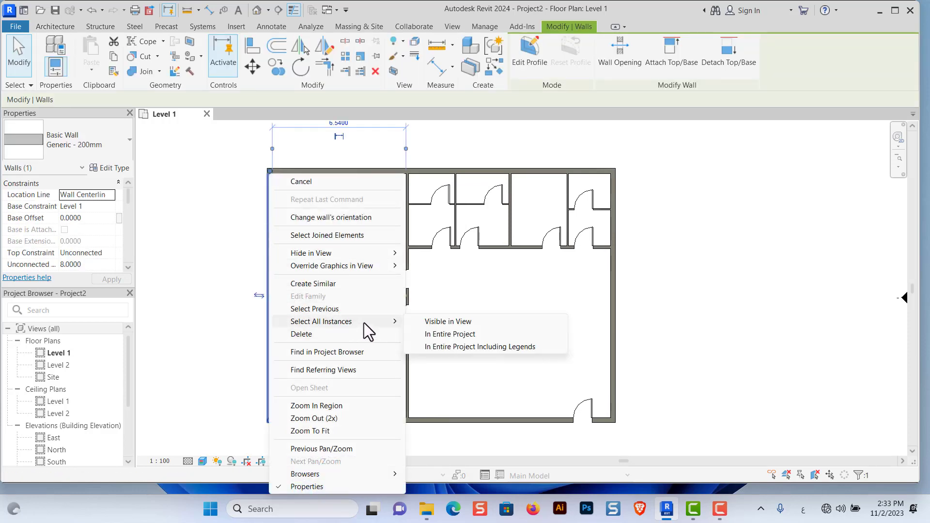
left_click(457, 322)
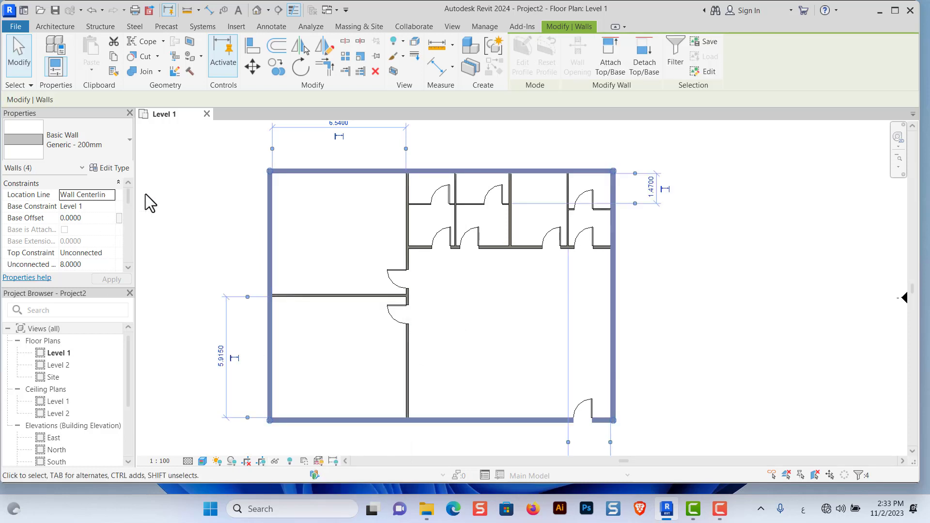
left_click(121, 167)
scroll(653, 258, "down", 3)
scroll(617, 251, "down", 2)
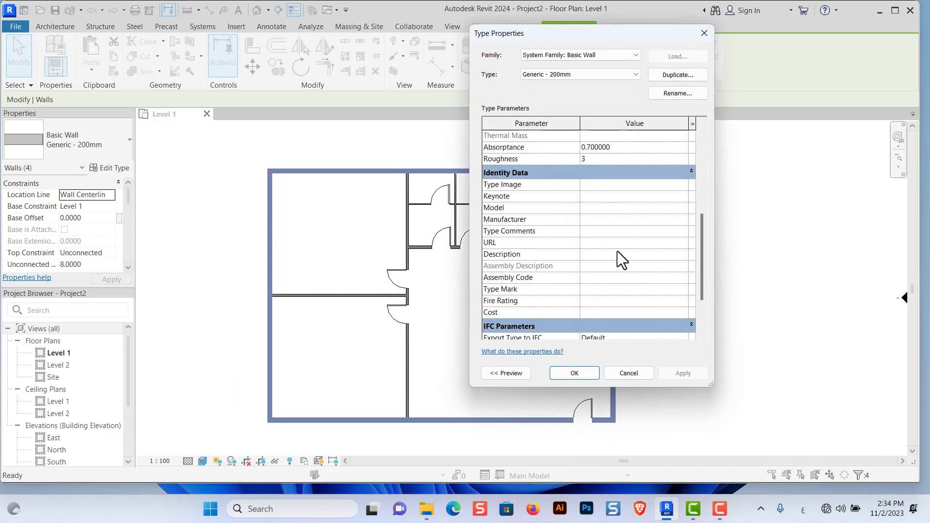
scroll(617, 251, "down", 1)
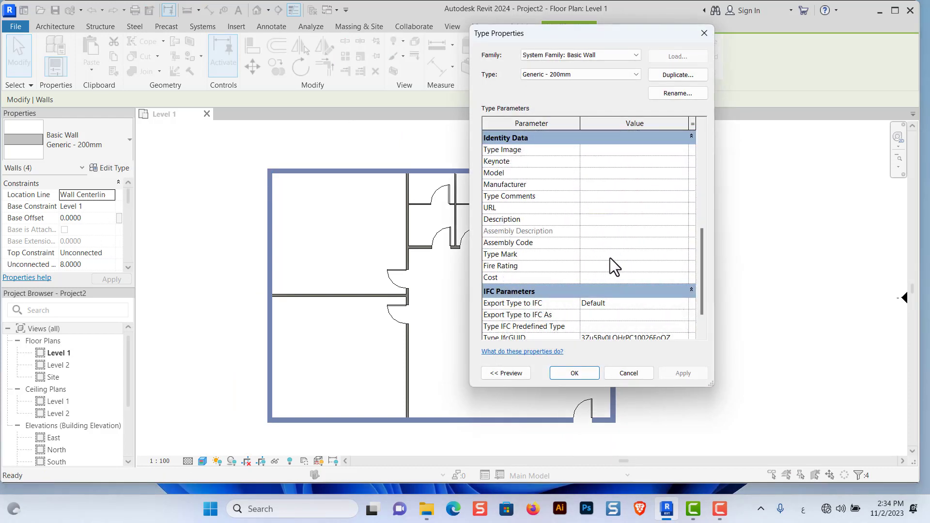
left_click(610, 256)
type("1ص")
key("alt+shift")
left_click(681, 374)
left_click(579, 373)
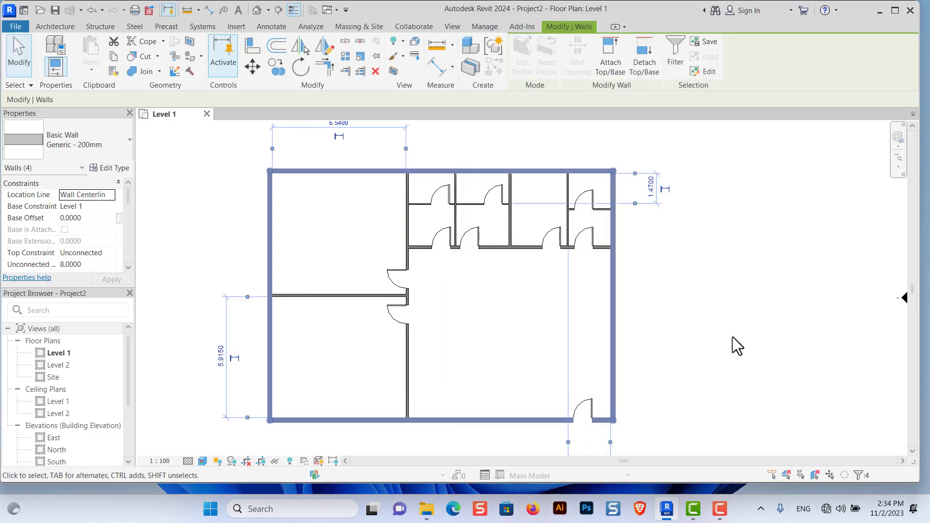
- Select the three interior Generic - 200mm 2 walls and set their type's Type Mark to w2
left_click(406, 364)
right_click(405, 363)
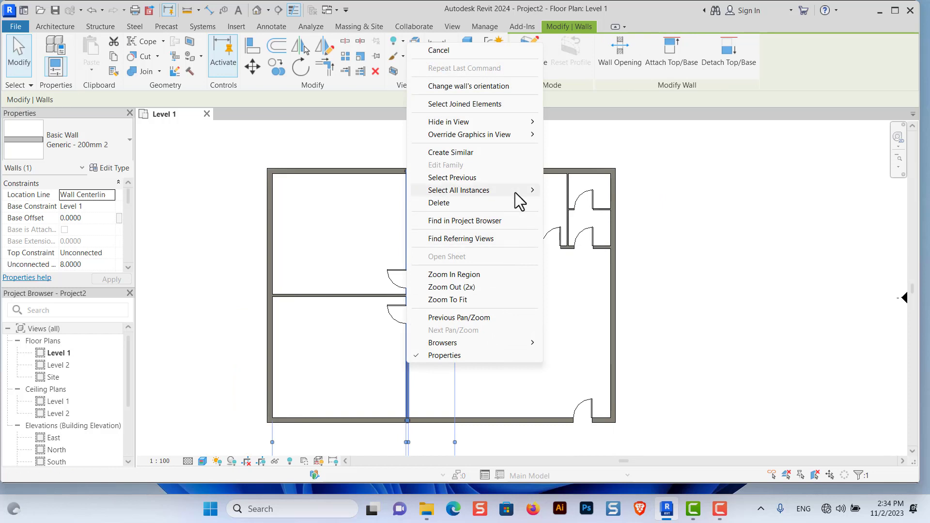
mouse_move(458, 190)
left_click(596, 190)
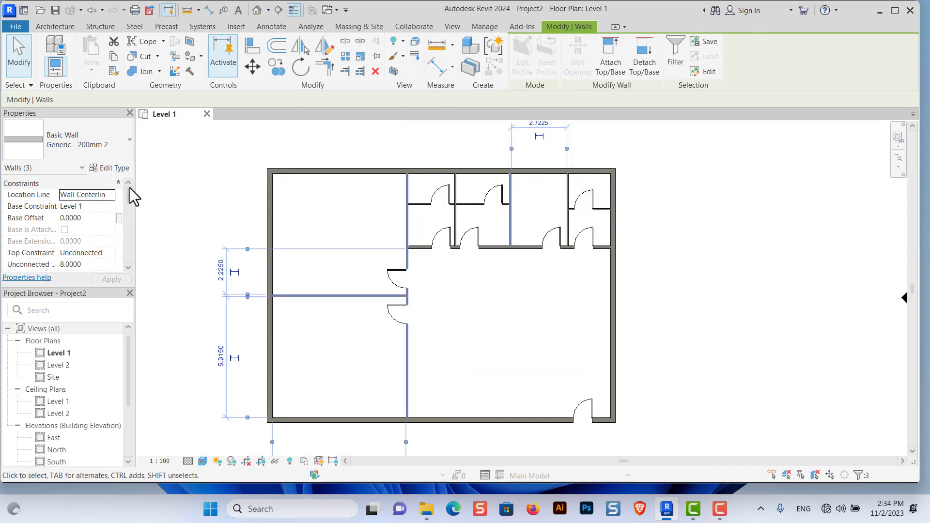
left_click(110, 168)
scroll(579, 303, "down", 4)
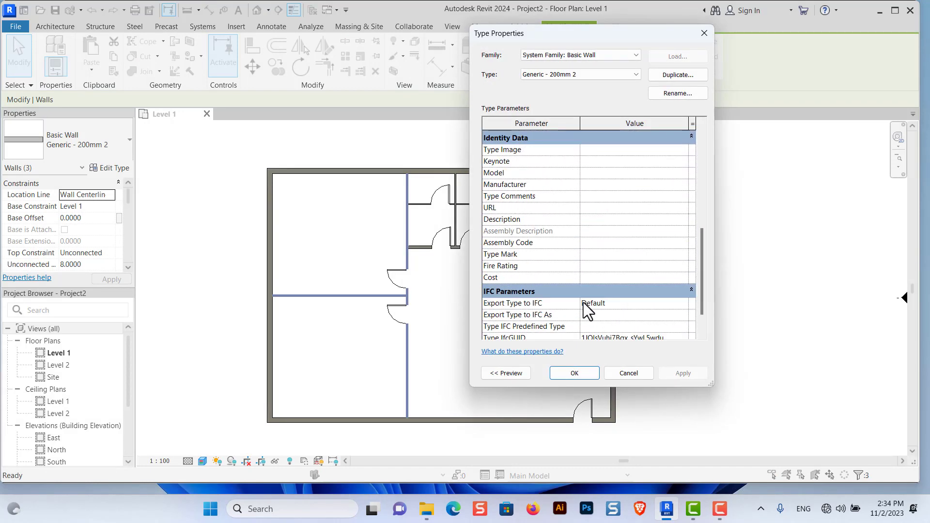
scroll(583, 302, "down", 1)
scroll(583, 302, "up", 1)
type("w2")
left_click(676, 372)
left_click(569, 372)
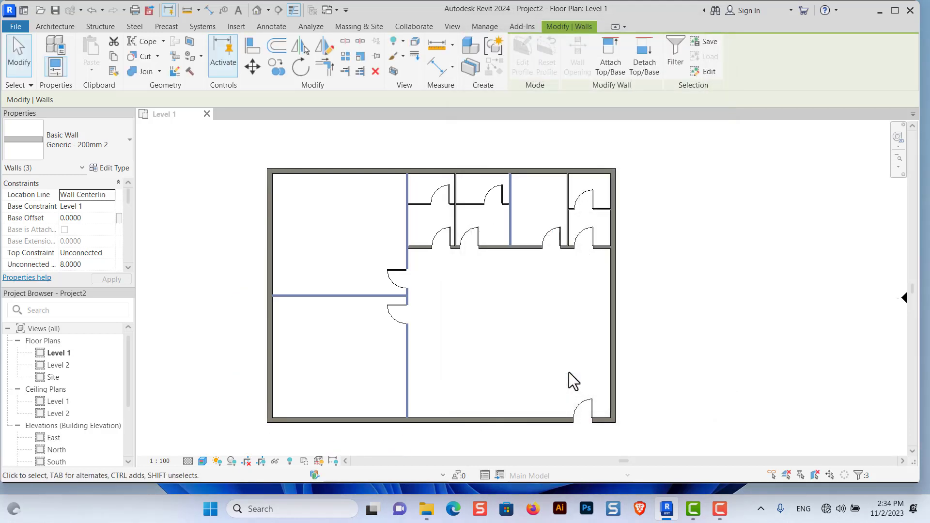
left_click(496, 251)
- Select every Generic - 200mm 4 wall in view and set their type's Type Mark to w3
right_click(496, 251)
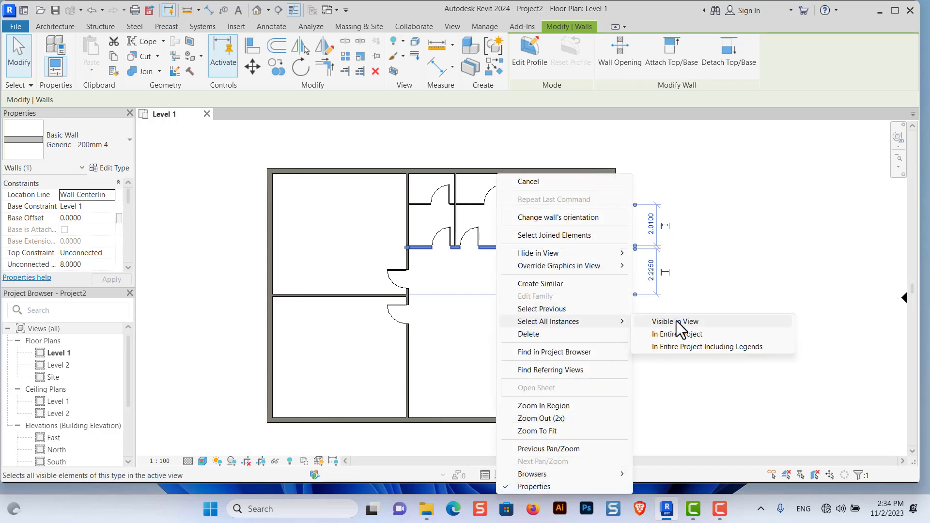
left_click(676, 320)
left_click(114, 168)
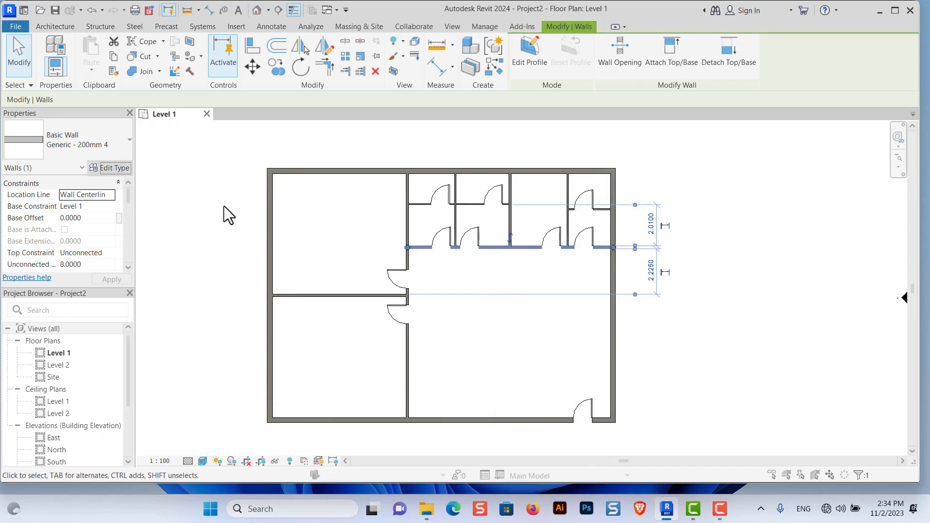
scroll(610, 312, "down", 4)
scroll(609, 312, "down", 3)
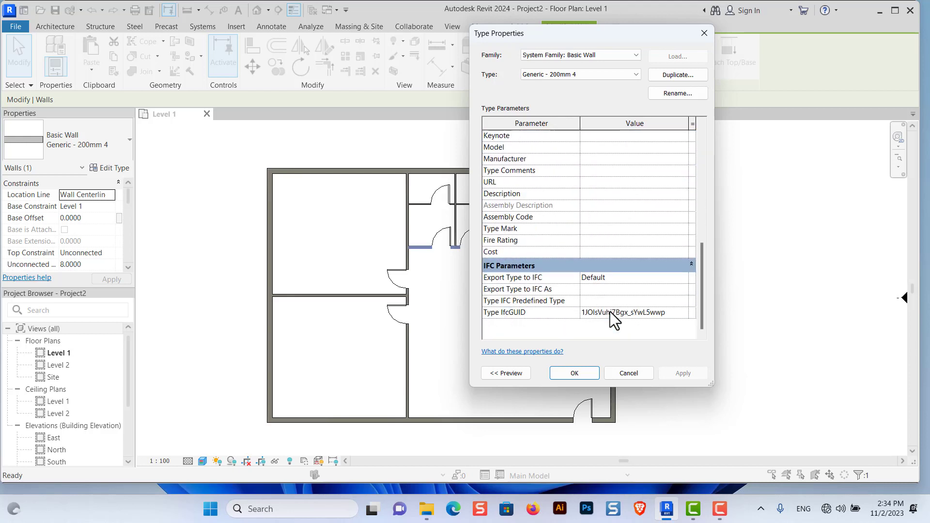
left_click(605, 227)
type("w3")
left_click(683, 374)
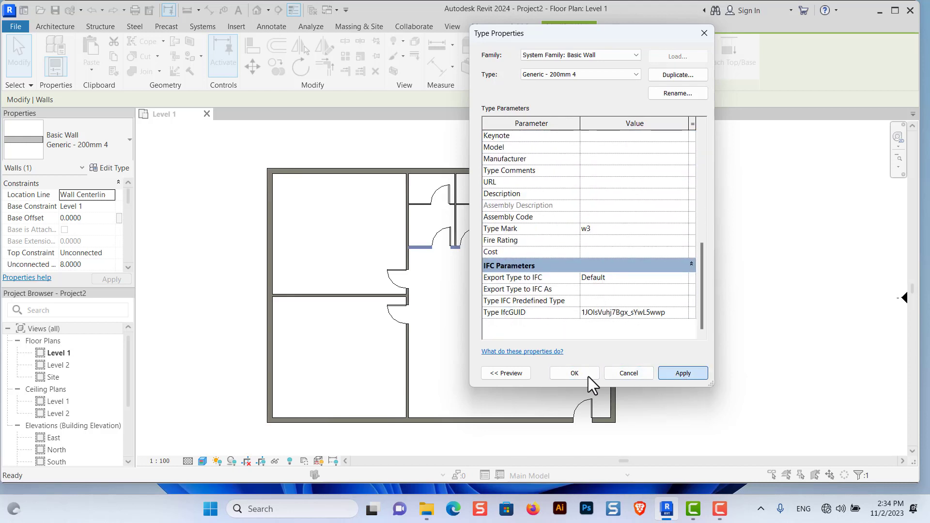
left_click(580, 374)
left_click(510, 217)
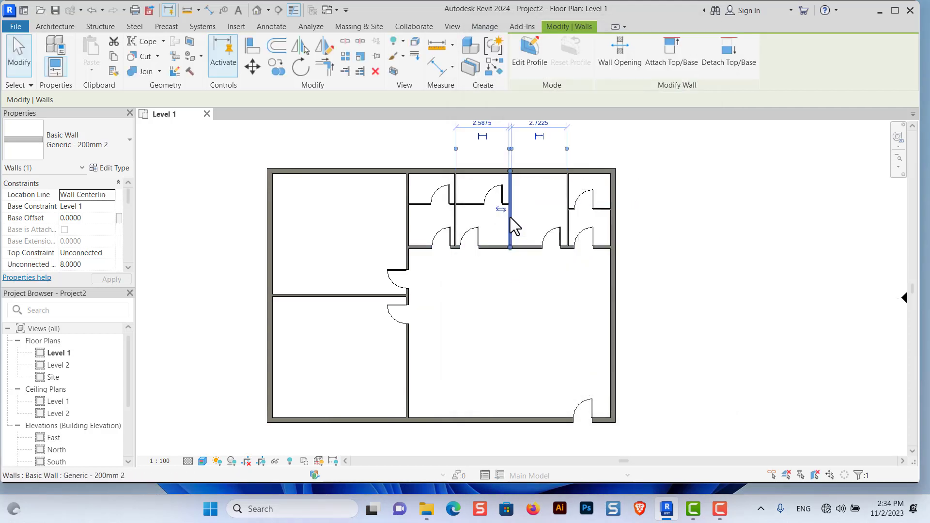
right_click(510, 217)
mouse_move(561, 321)
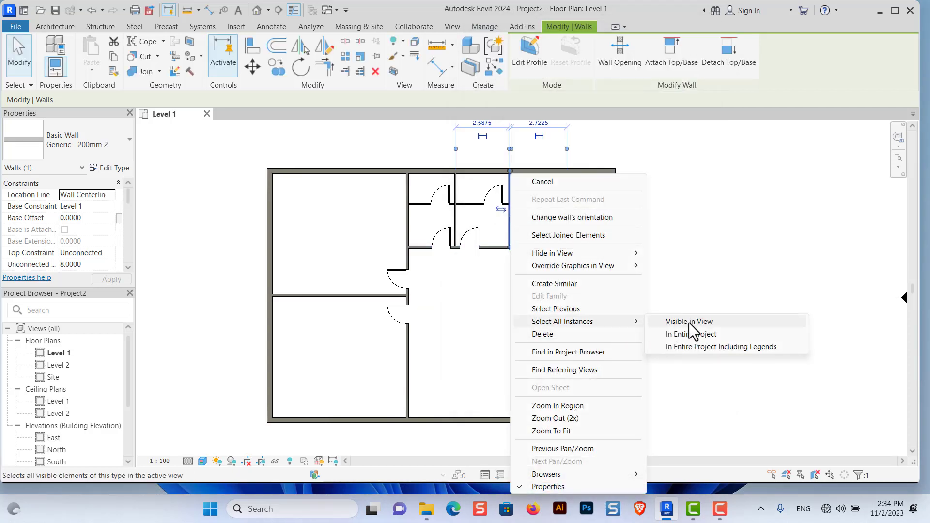
left_click(688, 321)
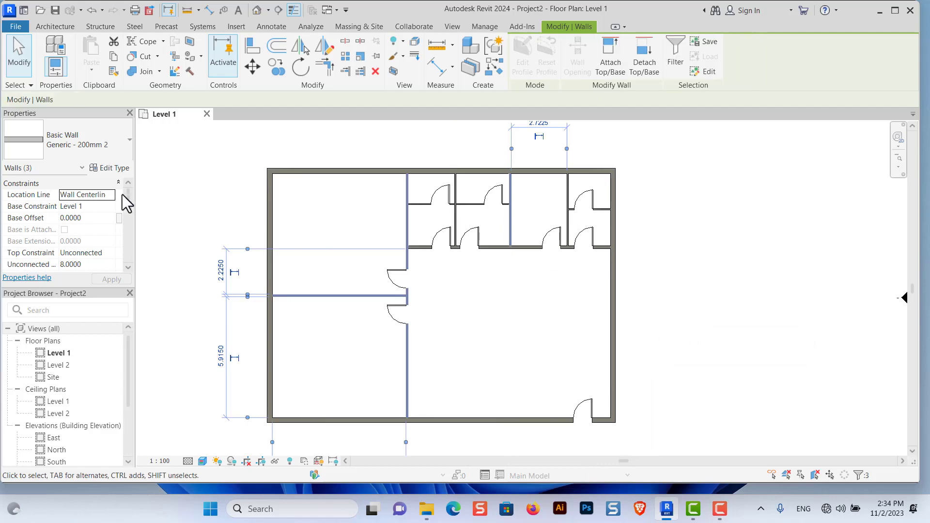
left_click(116, 167)
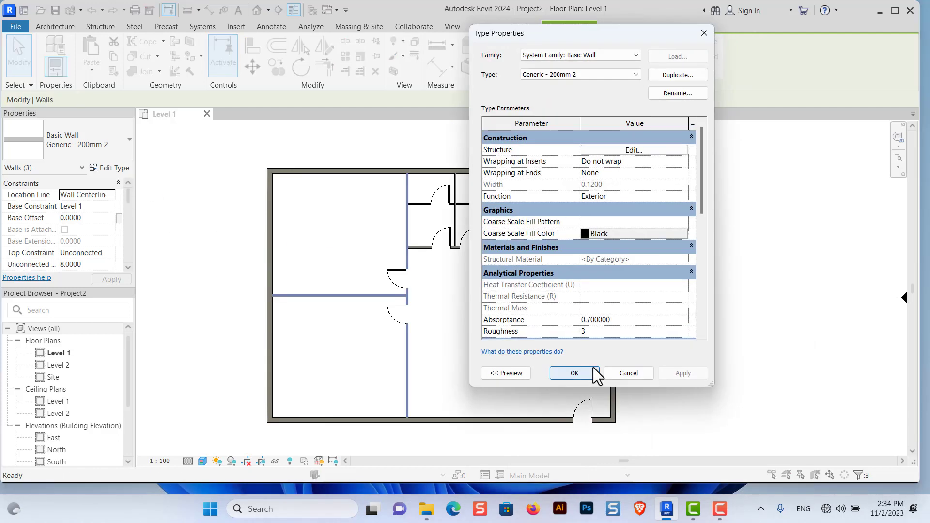
scroll(600, 271, "down", 2)
scroll(593, 317, "down", 3)
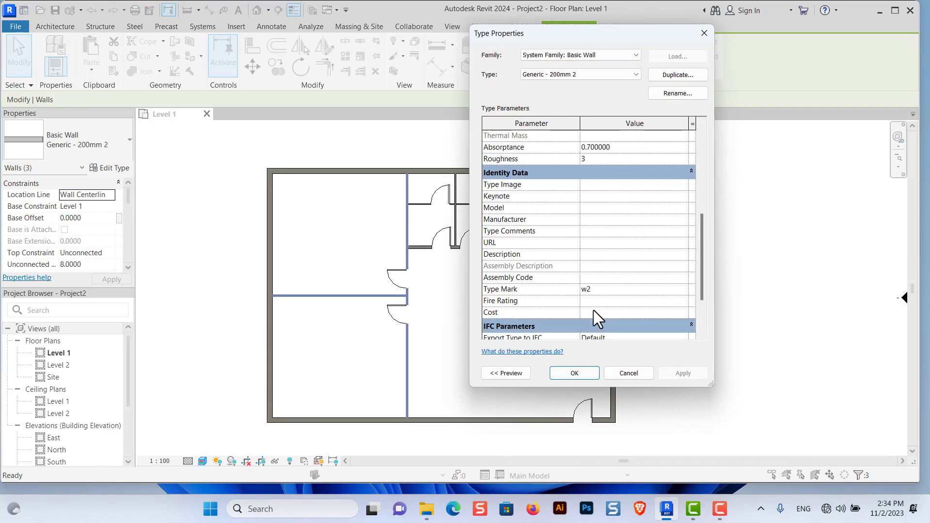
scroll(594, 310, "down", 1)
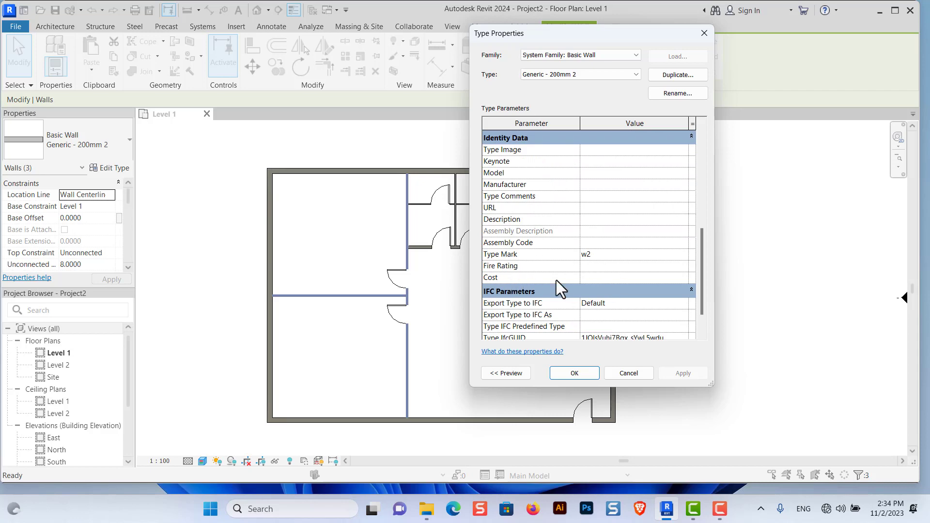
left_click(628, 373)
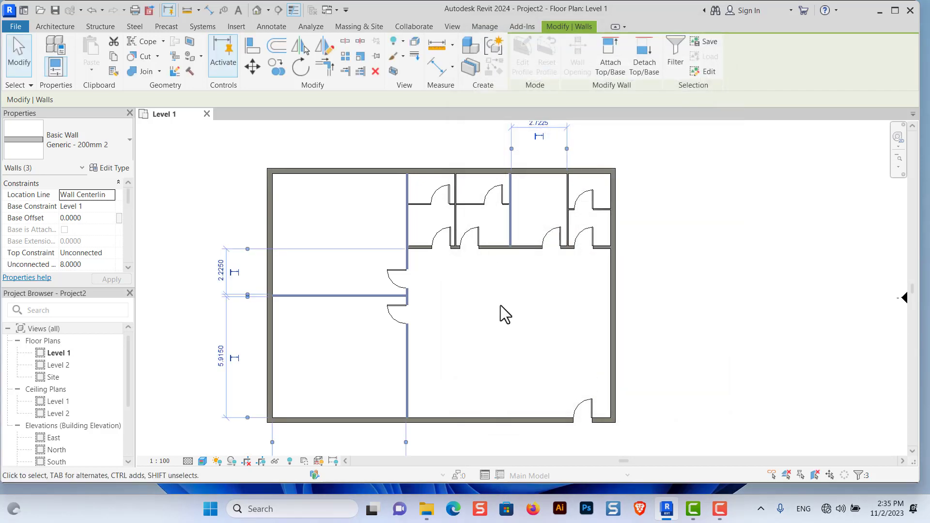
left_click(501, 305)
- Select the four Generic - 200mm 3 walls, set their Type Mark to w4, then deselect
left_click(473, 205)
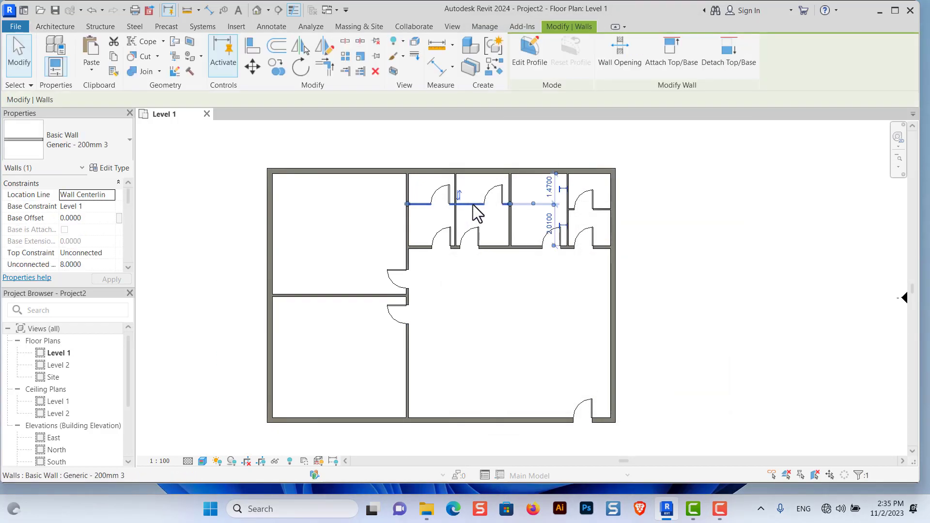
right_click(472, 204)
mouse_move(525, 321)
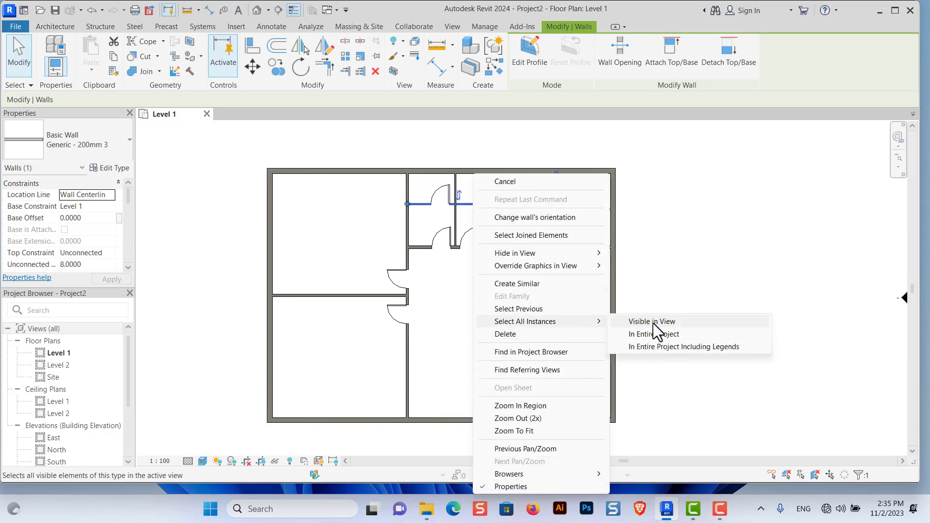
left_click(654, 322)
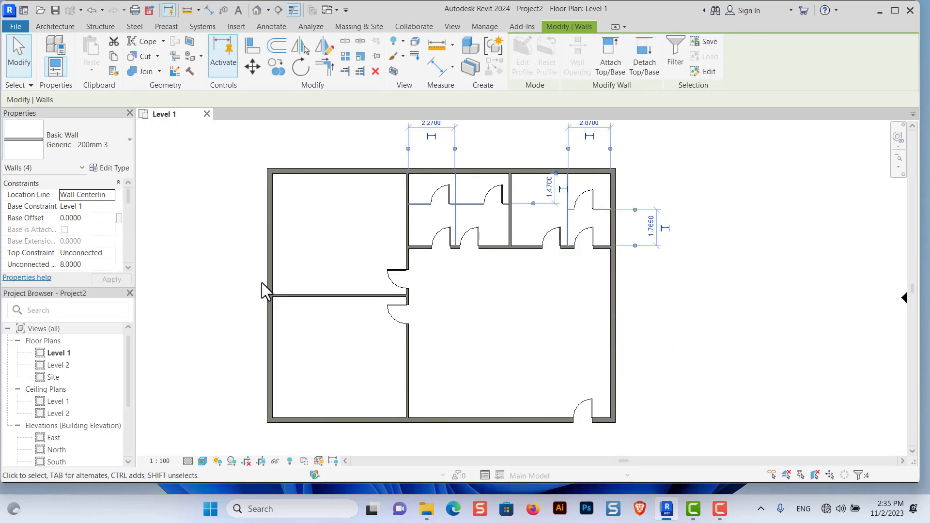
left_click(111, 168)
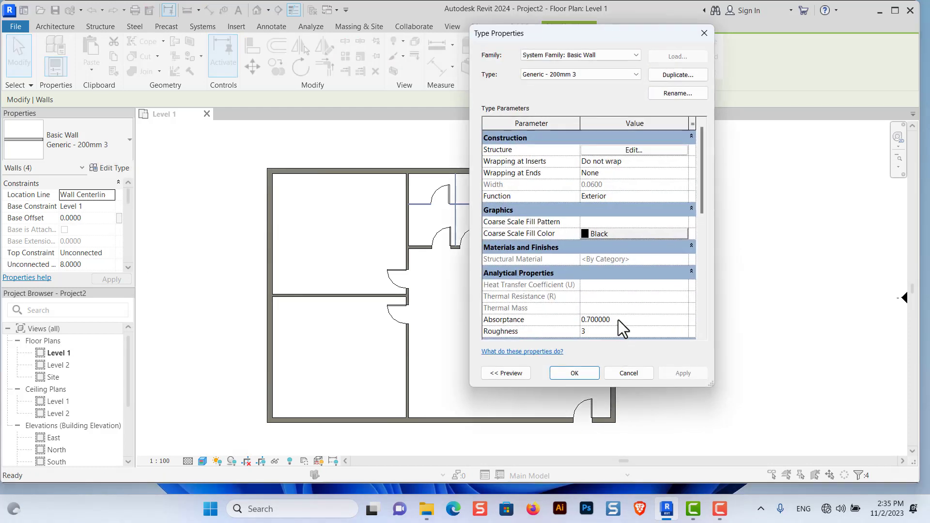
scroll(615, 321, "down", 3)
scroll(610, 320, "down", 4)
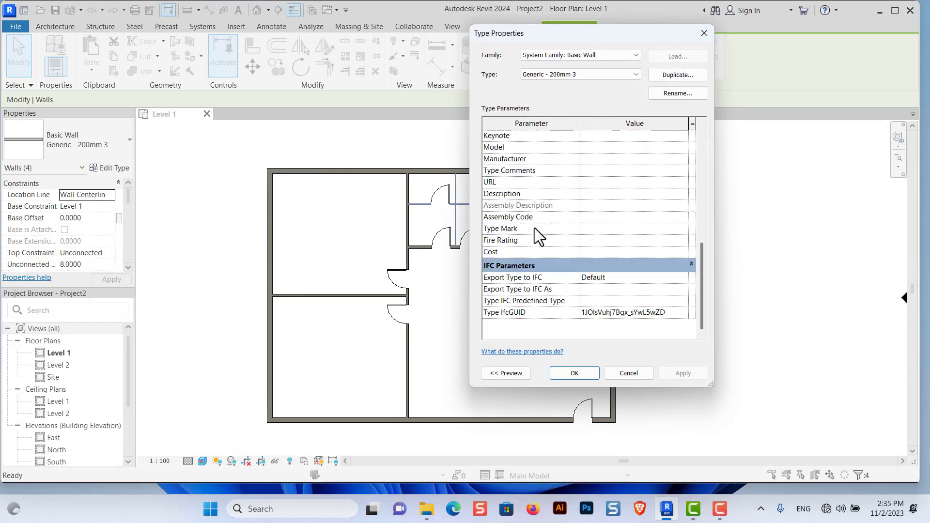
left_click(597, 228)
type("w4")
left_click(678, 374)
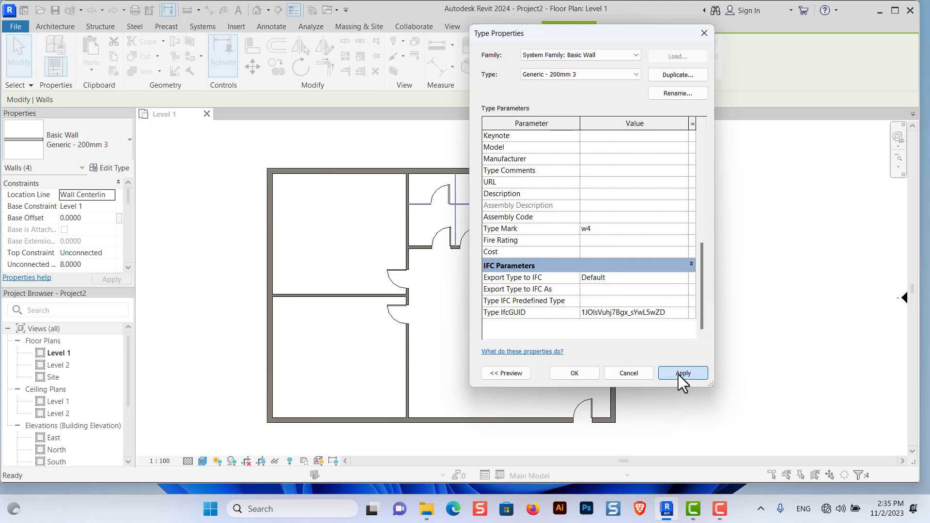
left_click(576, 373)
left_click(668, 367)
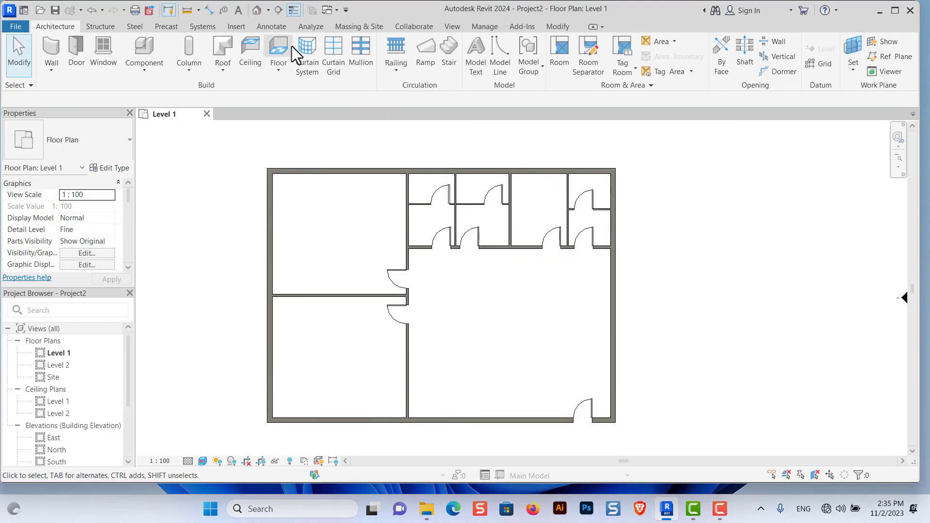
- Use Tag All Not Tagged with the Wall Tags category to label every Level 1 wall
scroll(513, 80, "down", 6)
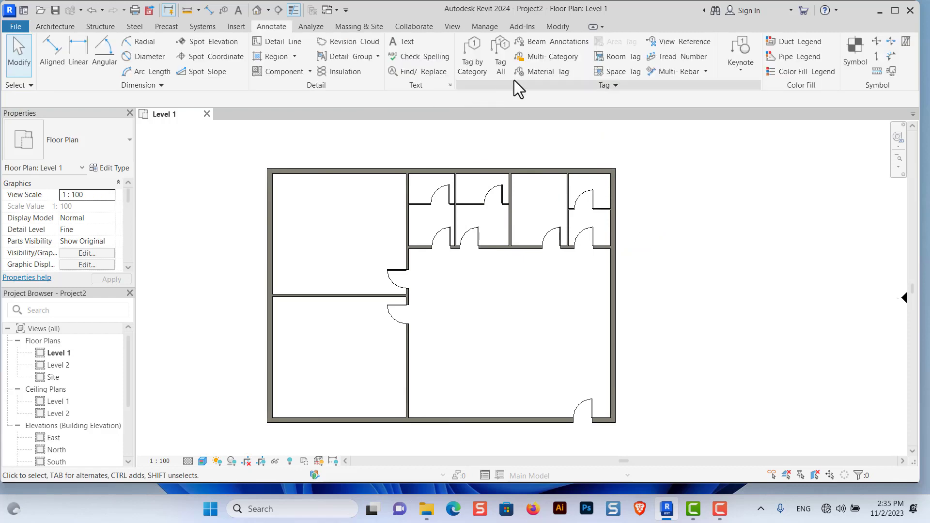
left_click(502, 69)
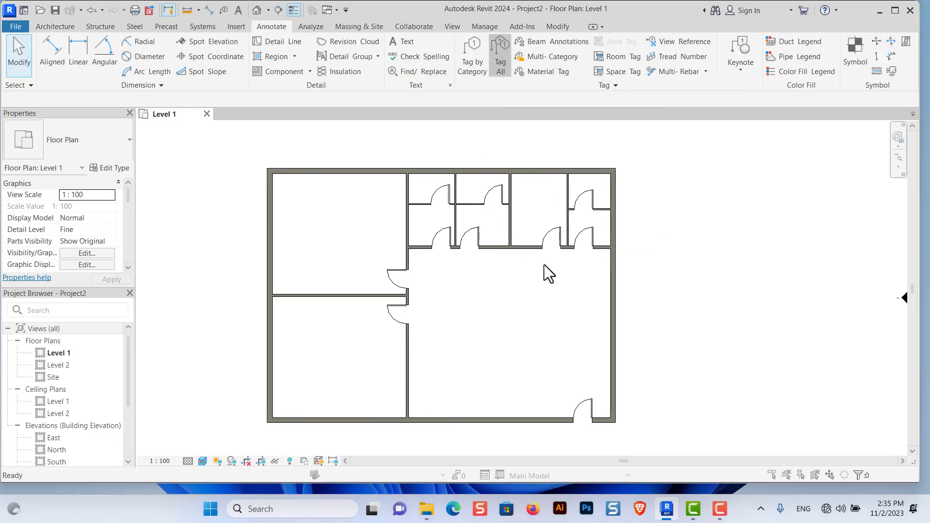
scroll(467, 278, "down", 1)
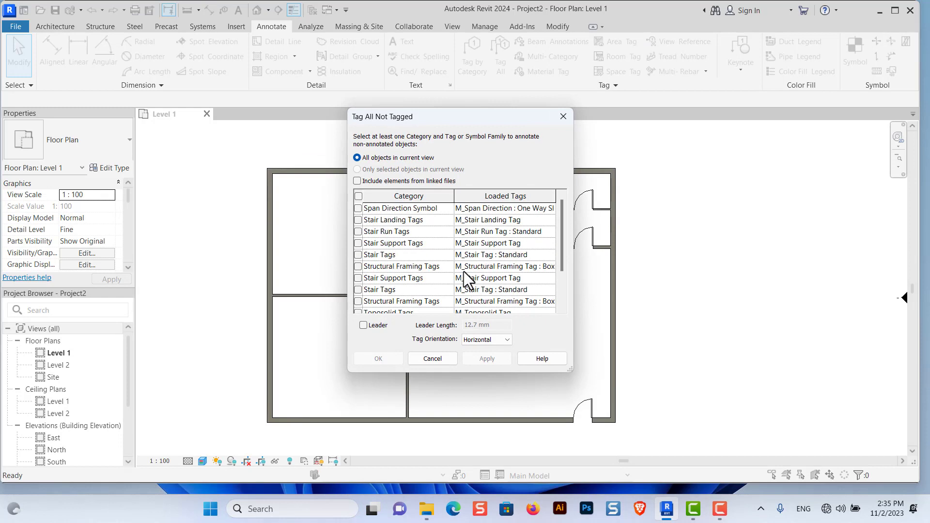
scroll(463, 271, "down", 1)
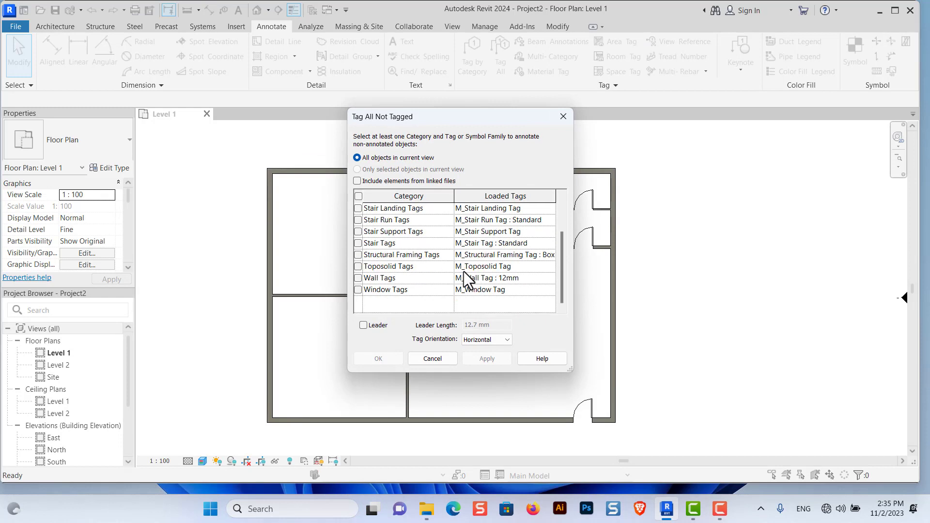
left_click(358, 278)
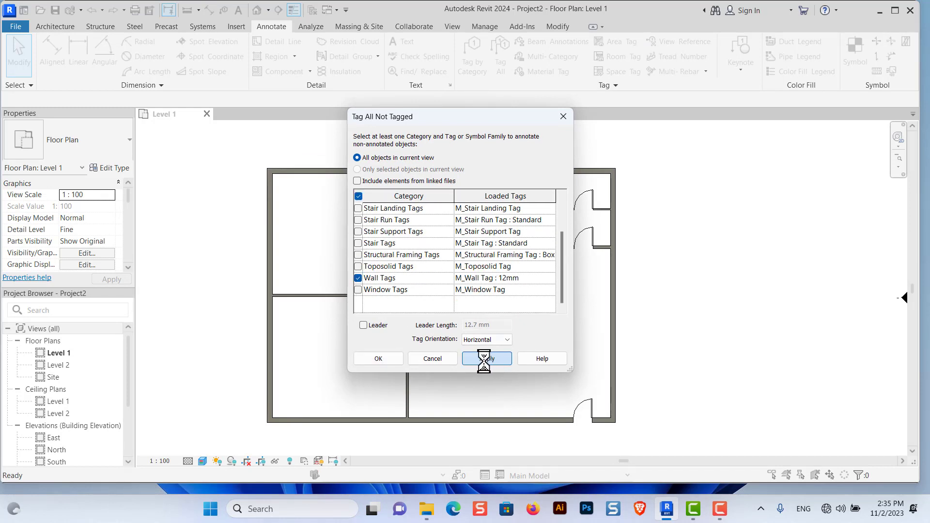
left_click(489, 360)
left_click(383, 362)
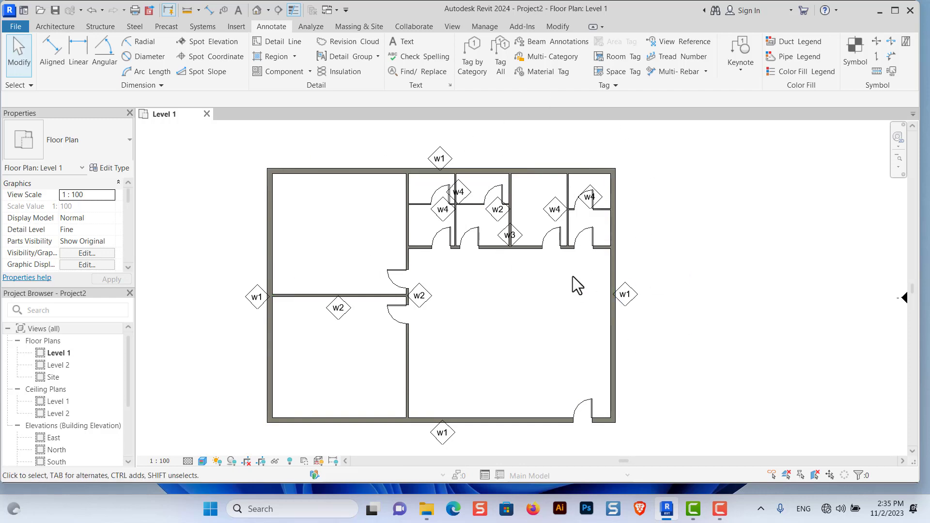
- Change the w2 tag beside the central door to the 8mm wall tag type
left_click(428, 300)
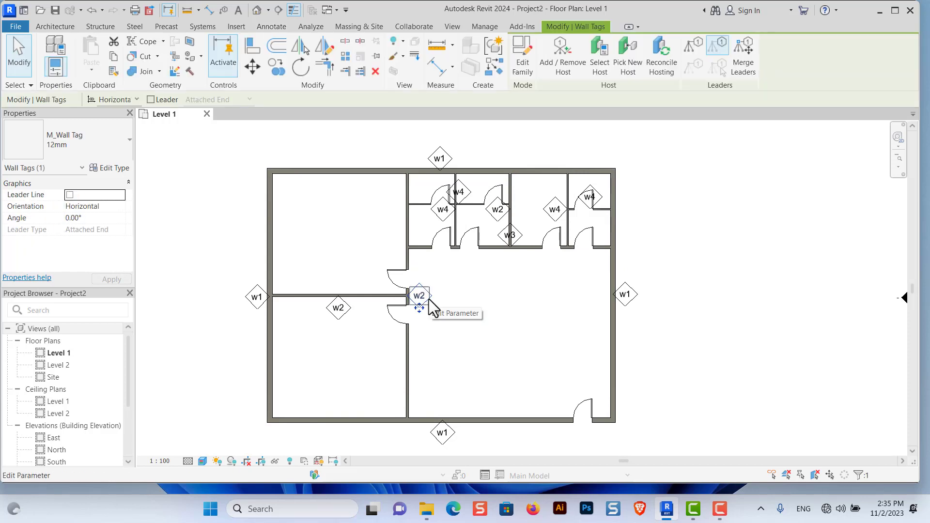
left_click(86, 144)
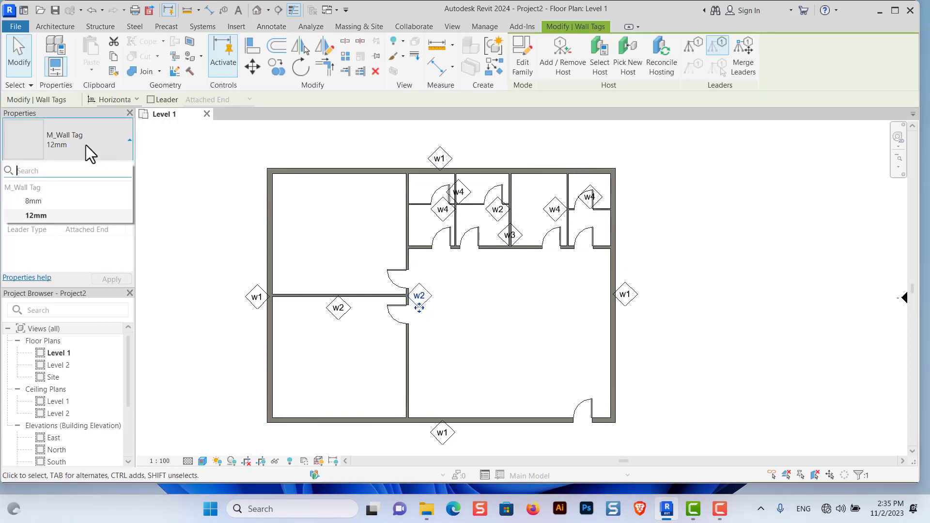
left_click(36, 202)
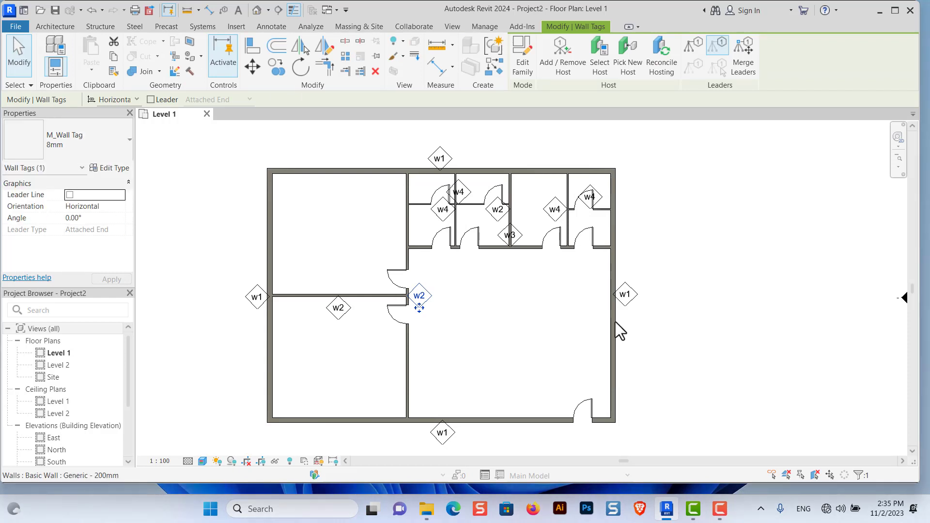
left_click(525, 334)
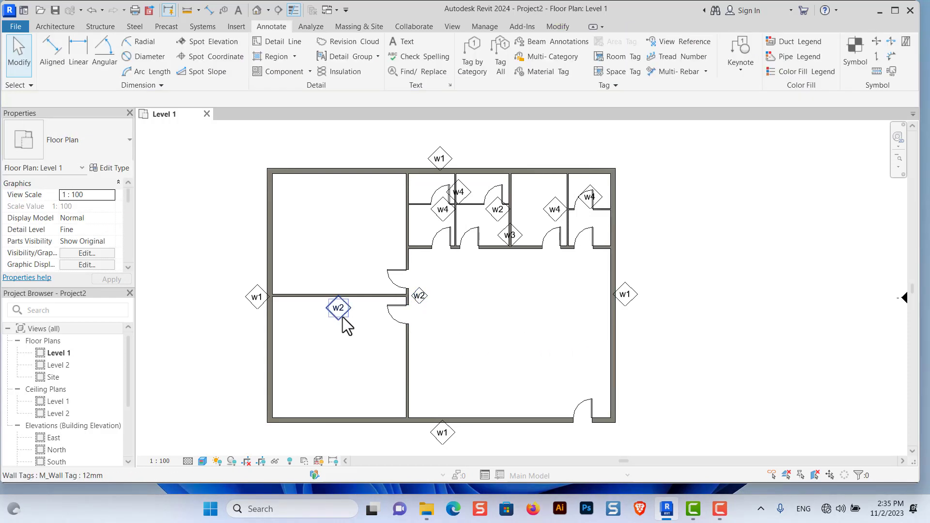
- Select all eleven wall tags visible in the view
left_click(342, 317)
right_click(342, 317)
mouse_move(394, 143)
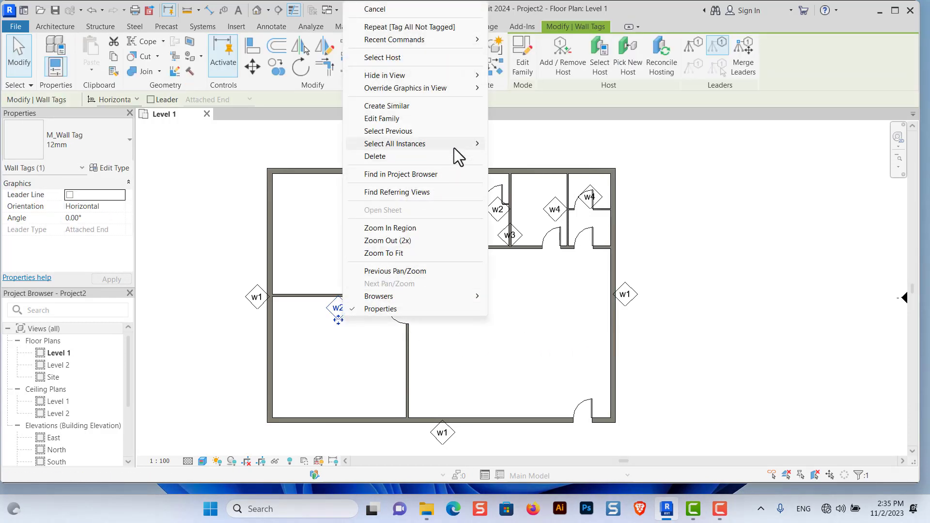
left_click(524, 144)
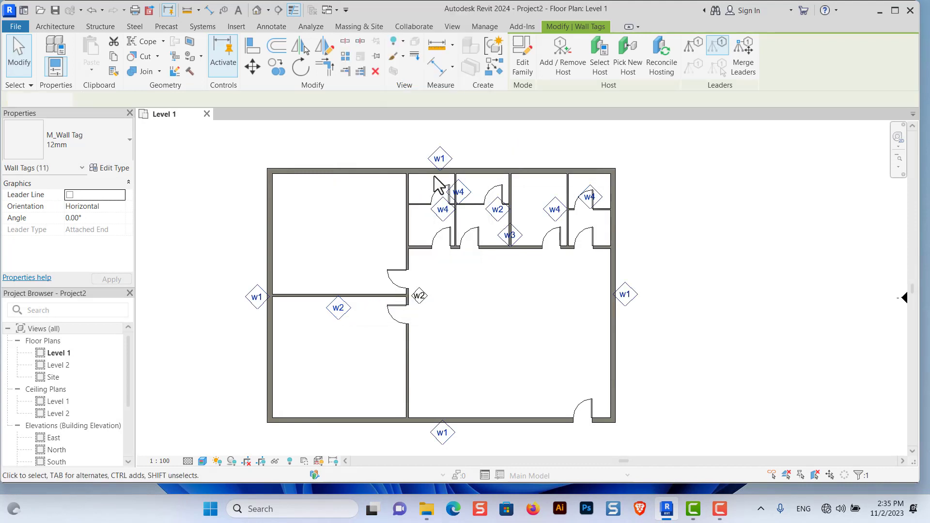
- Switch all selected wall tags to the M_Wall Tag 8mm type
left_click(85, 153)
left_click(37, 207)
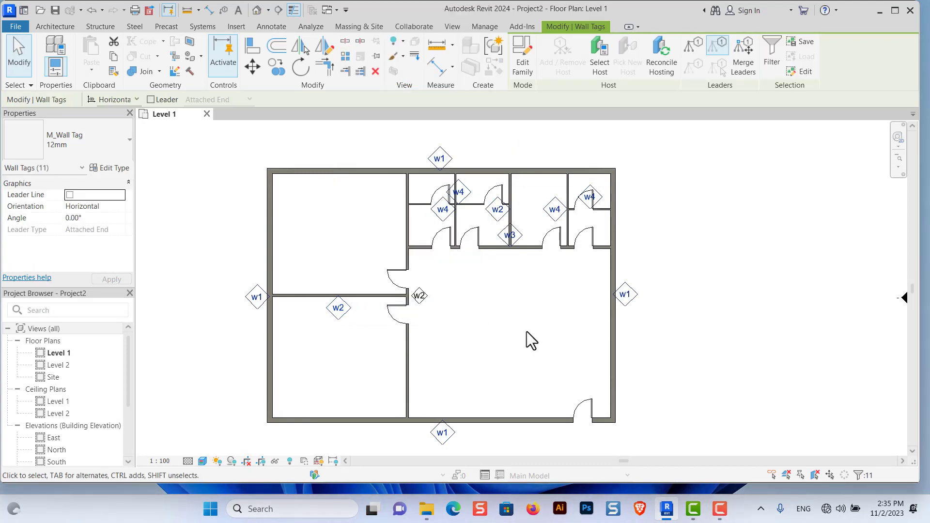
left_click(524, 338)
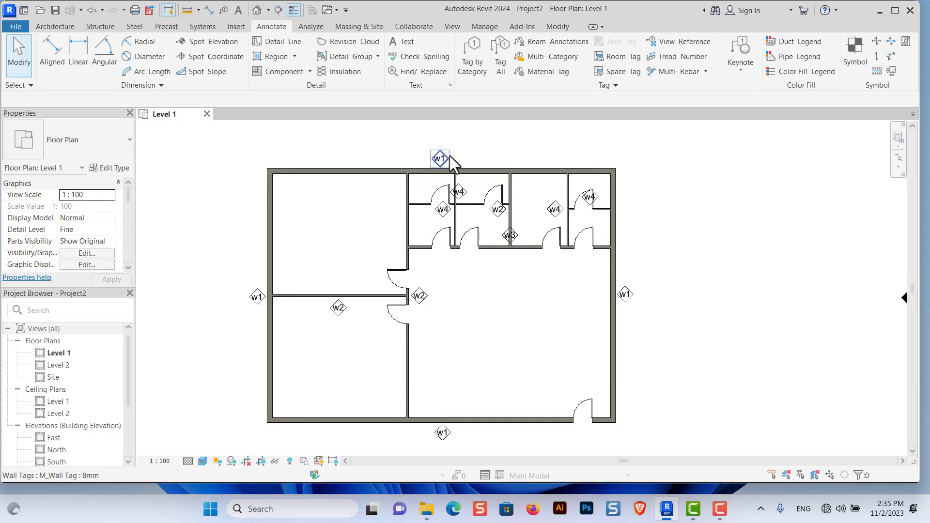
scroll(440, 158, "up", 2)
- Move the two w4 tags clear of the door and into their room
double_click(473, 202)
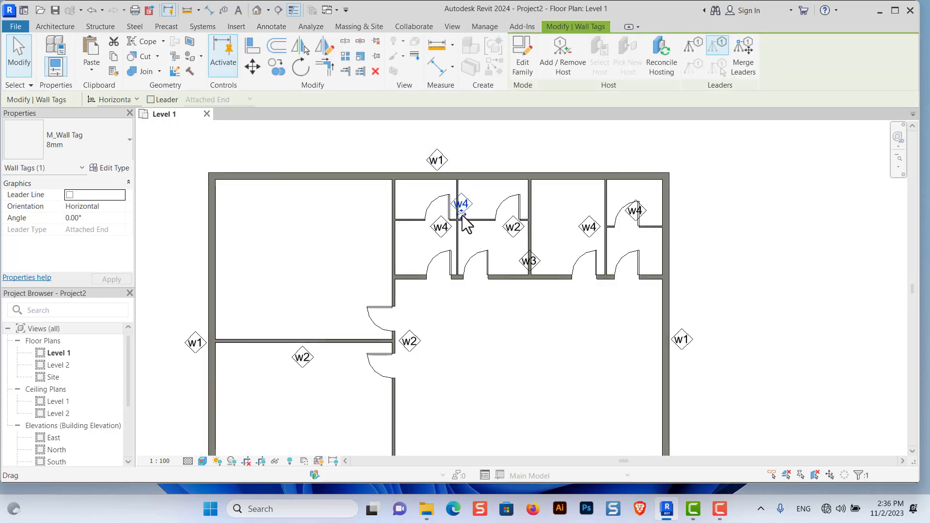
left_click_drag(461, 216, 482, 214)
left_click(440, 228)
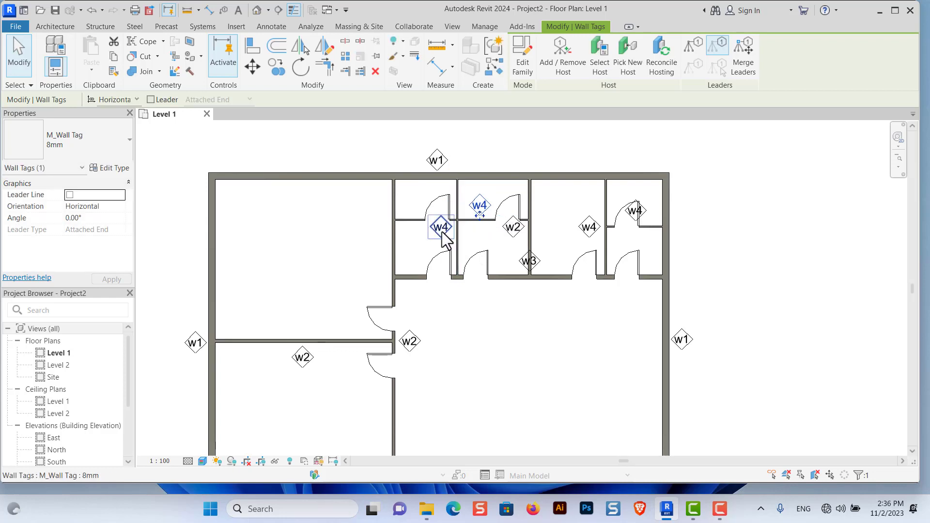
left_click_drag(441, 240, 463, 262)
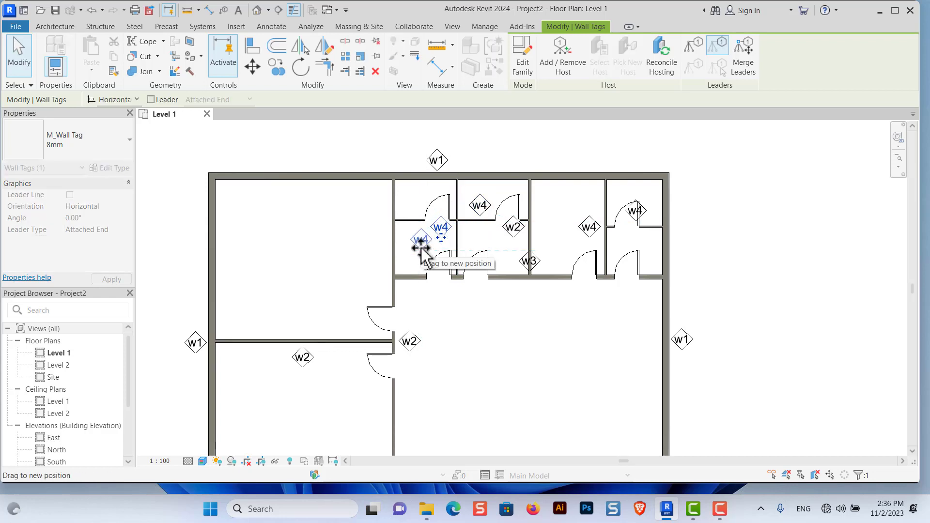
left_click(524, 339)
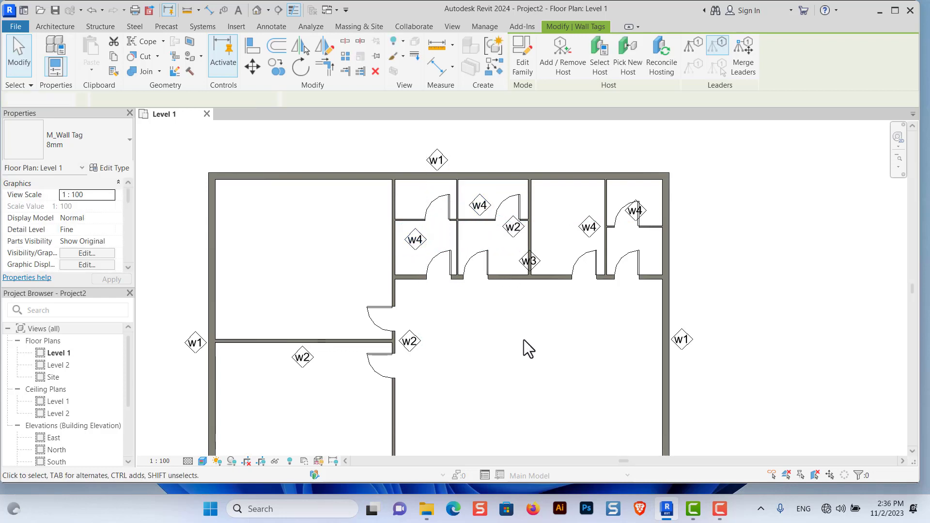
- Shift the w3 tag along its wall to a cleaner spot
scroll(501, 237, "down", 3)
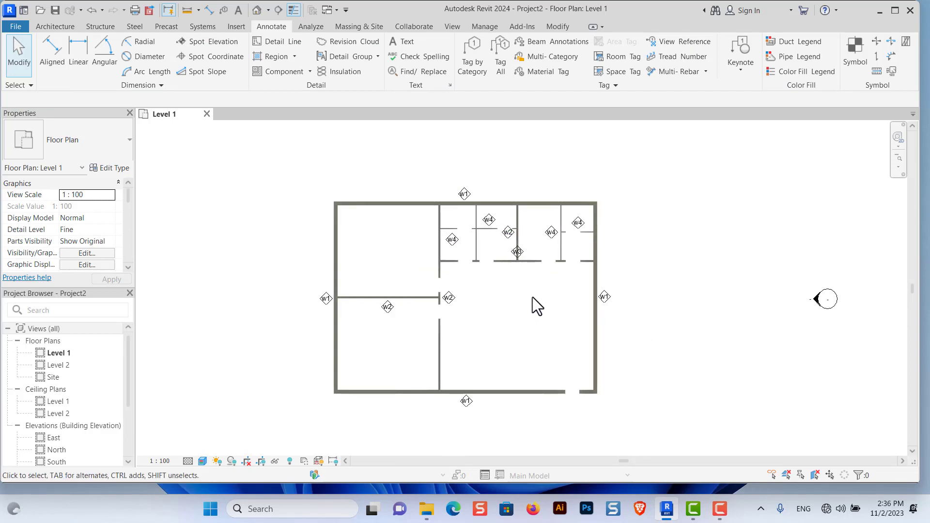
scroll(525, 252, "up", 2)
left_click_drag(515, 260, 530, 276)
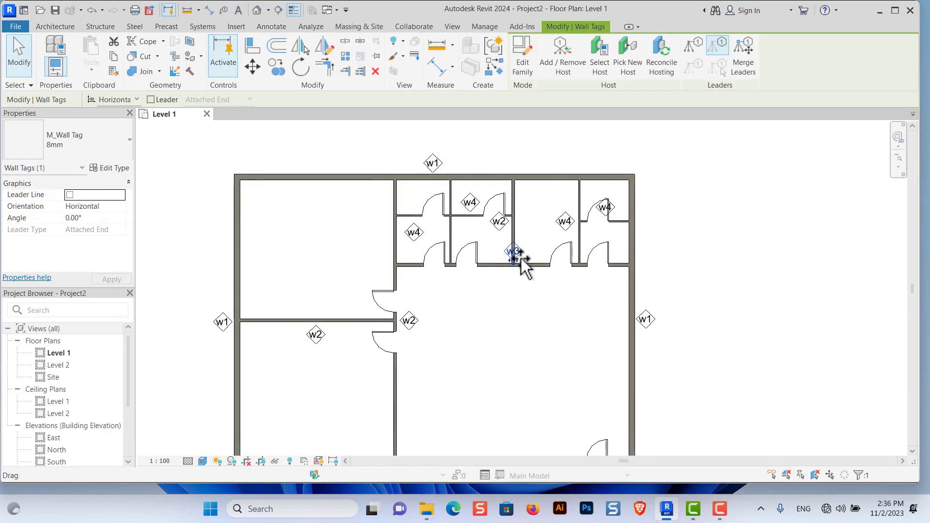
left_click(539, 316)
scroll(540, 310, "down", 2)
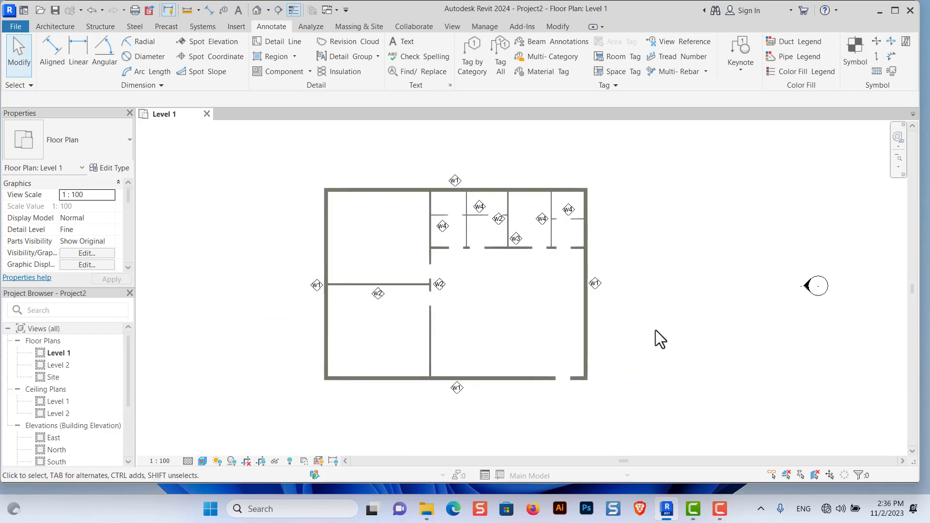
scroll(101, 346, "down", 3)
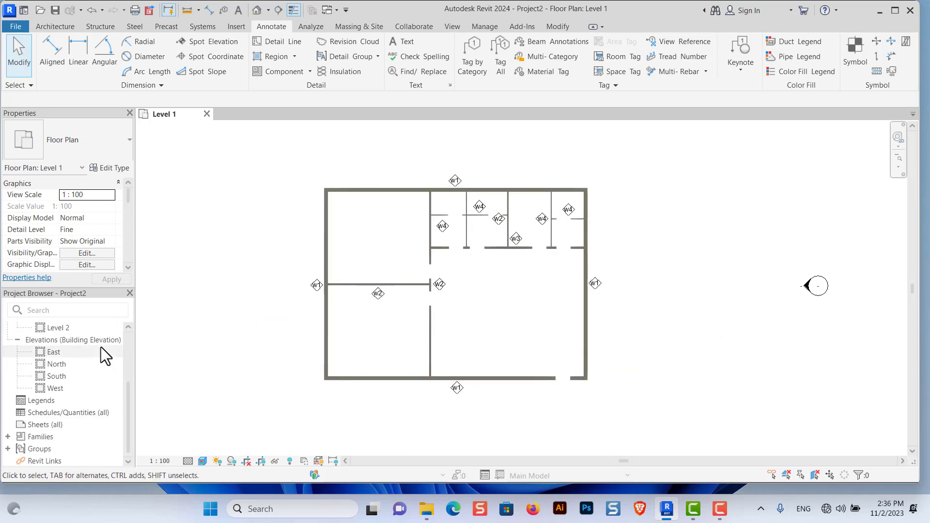
- Create a new schedule from Schedules/Quantities with Walls as the category
right_click(49, 413)
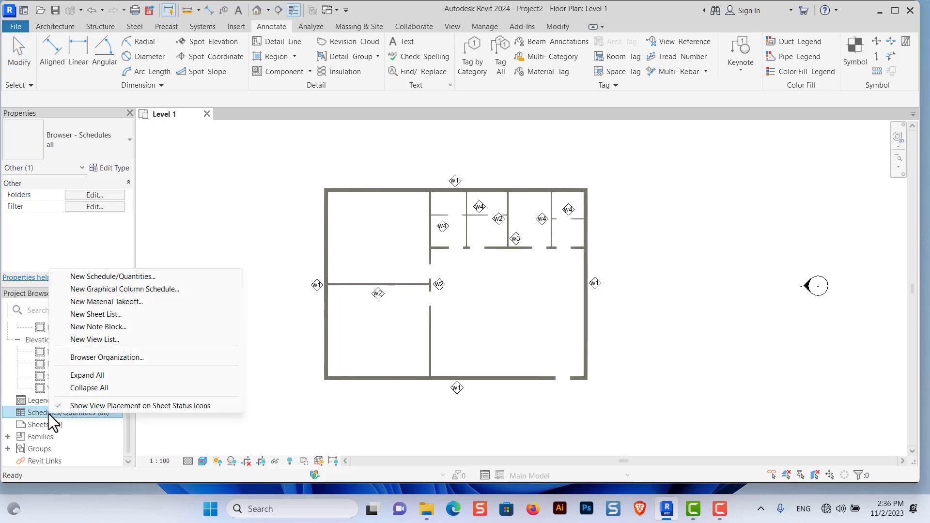
left_click(114, 277)
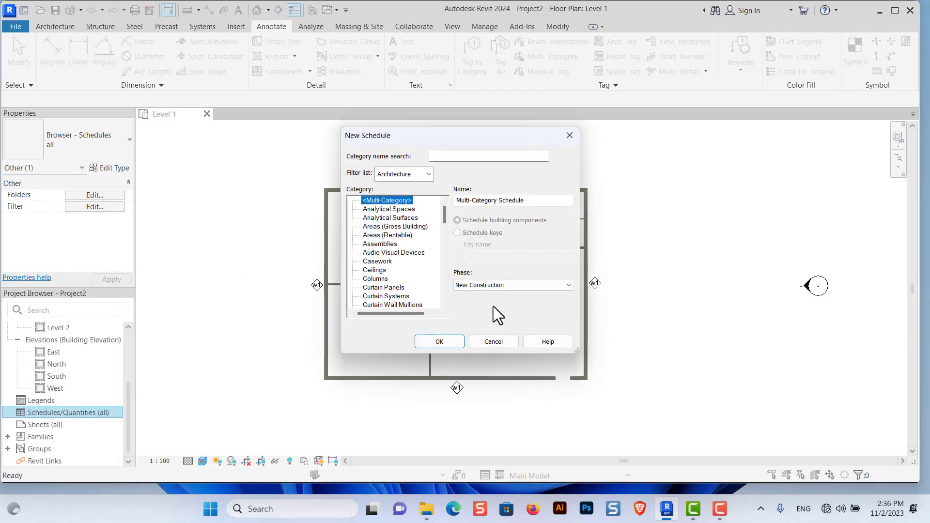
scroll(399, 259, "down", 1)
scroll(400, 258, "down", 1)
scroll(399, 259, "down", 1)
scroll(399, 259, "down", 2)
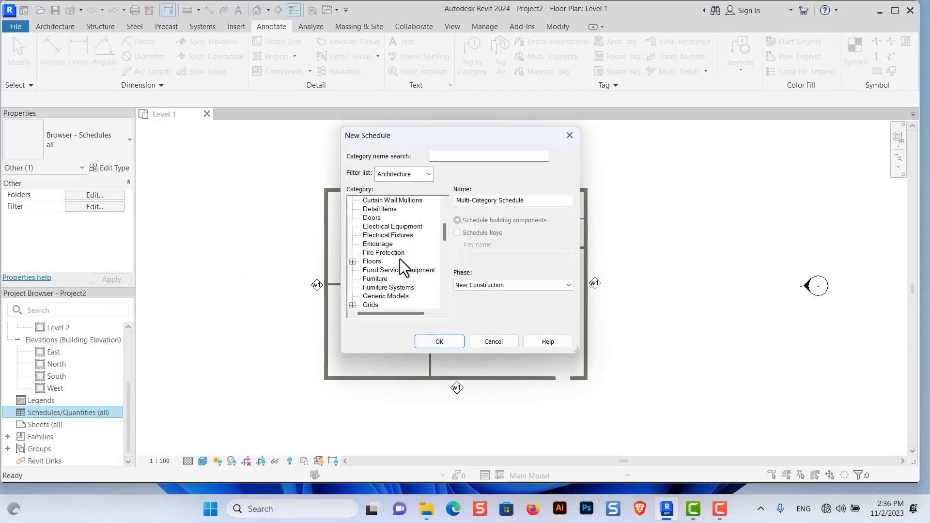
scroll(400, 258, "down", 2)
scroll(400, 259, "down", 2)
scroll(400, 258, "down", 2)
scroll(399, 258, "down", 2)
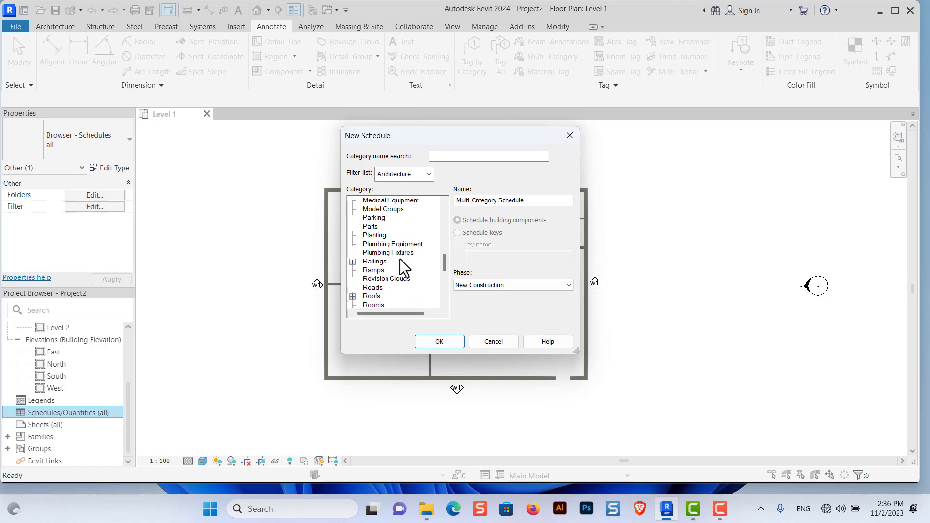
scroll(399, 258, "down", 2)
scroll(399, 258, "down", 2)
scroll(399, 259, "down", 2)
scroll(399, 259, "down", 1)
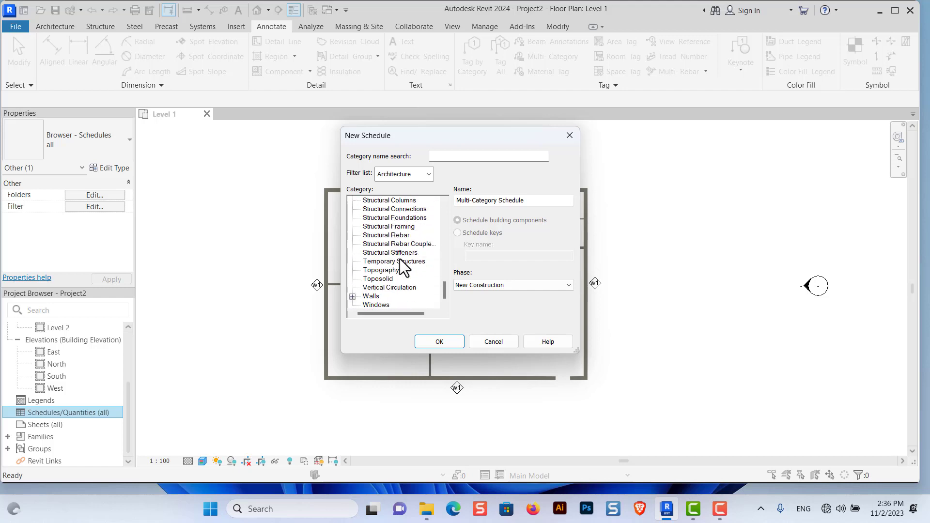
left_click(373, 295)
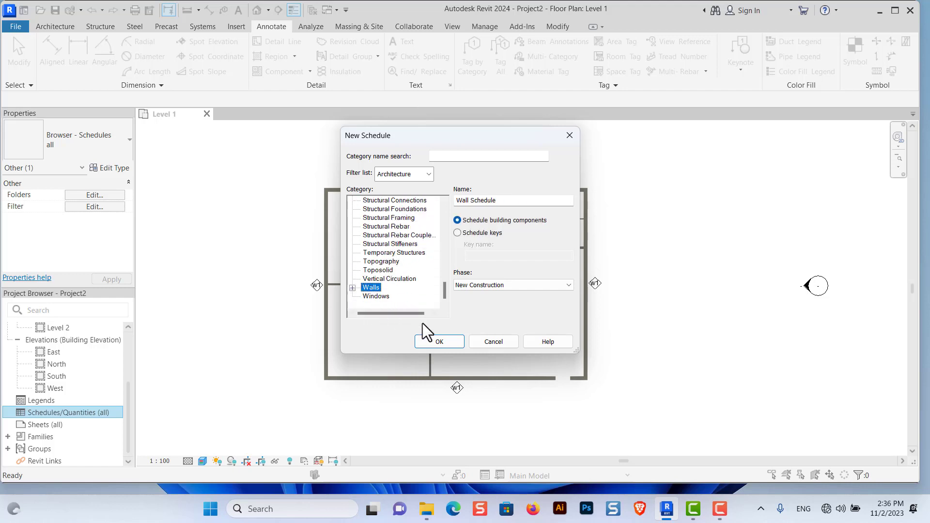
left_click(440, 342)
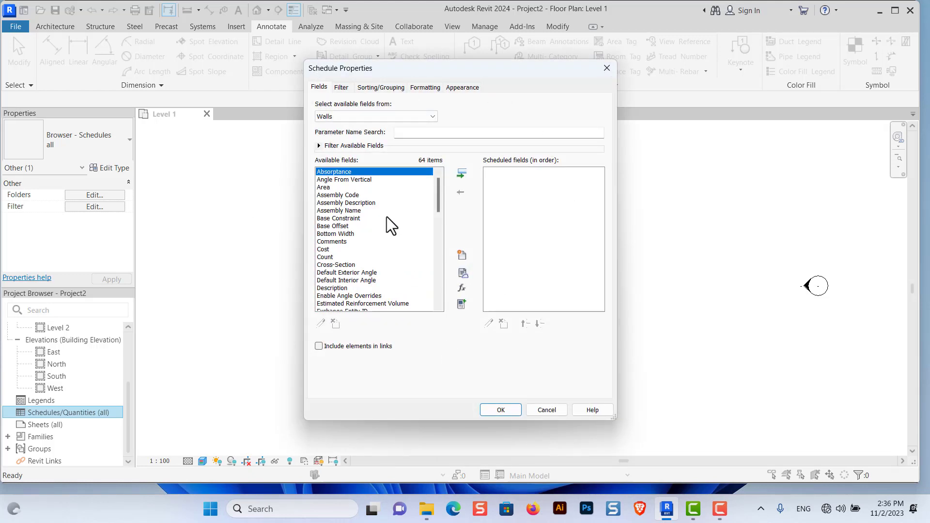
- Add Area and Type Mark to the scheduled fields
left_click(336, 187)
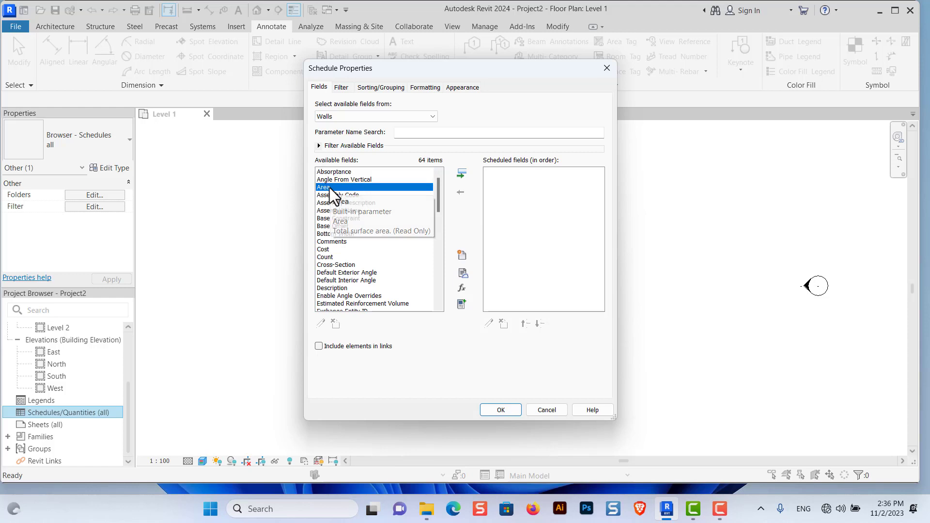
left_click(463, 174)
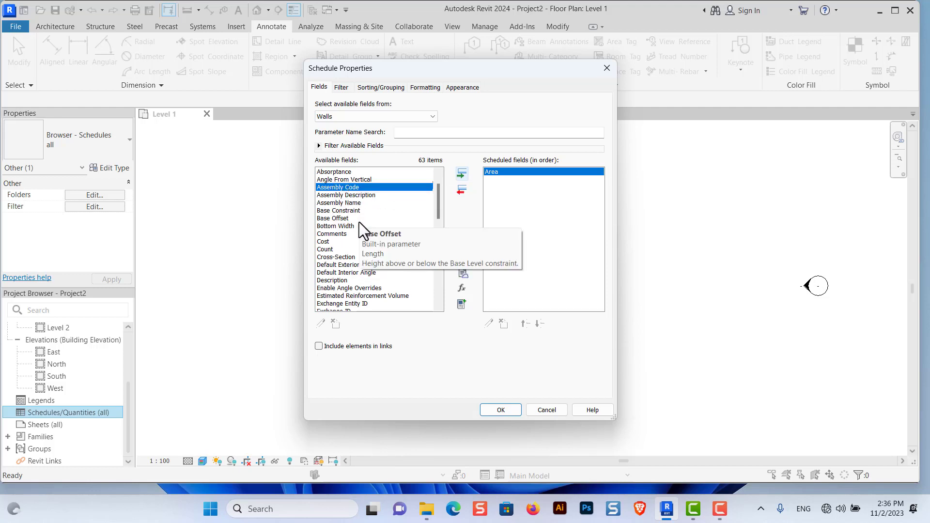
scroll(358, 222, "down", 2)
scroll(347, 197, "down", 1)
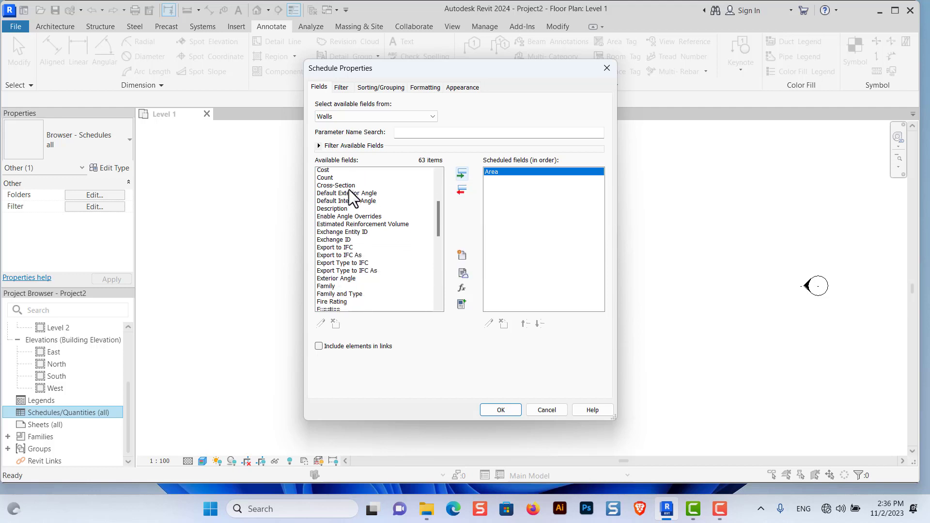
scroll(349, 198, "down", 1)
scroll(353, 218, "down", 1)
scroll(353, 222, "down", 1)
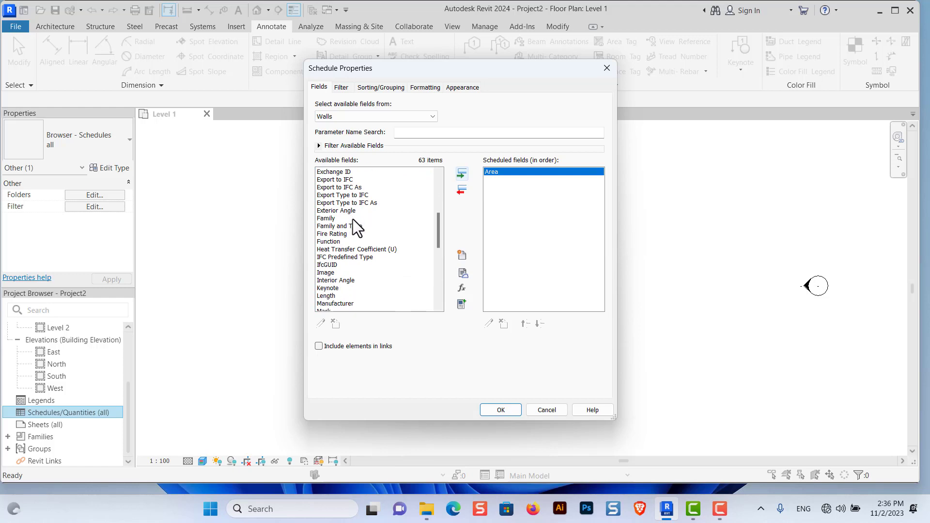
scroll(353, 219, "down", 1)
scroll(349, 218, "down", 1)
scroll(350, 219, "down", 2)
scroll(349, 228, "down", 5)
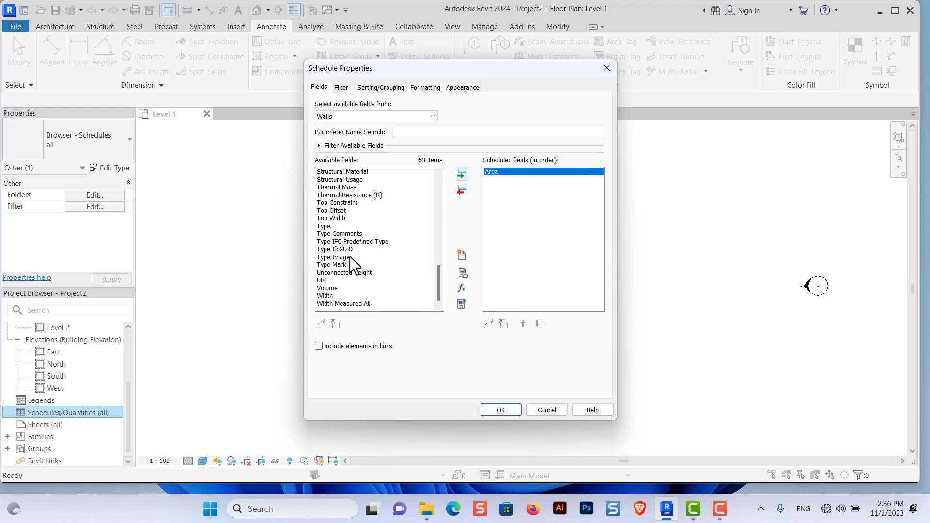
left_click(333, 264)
left_click(461, 173)
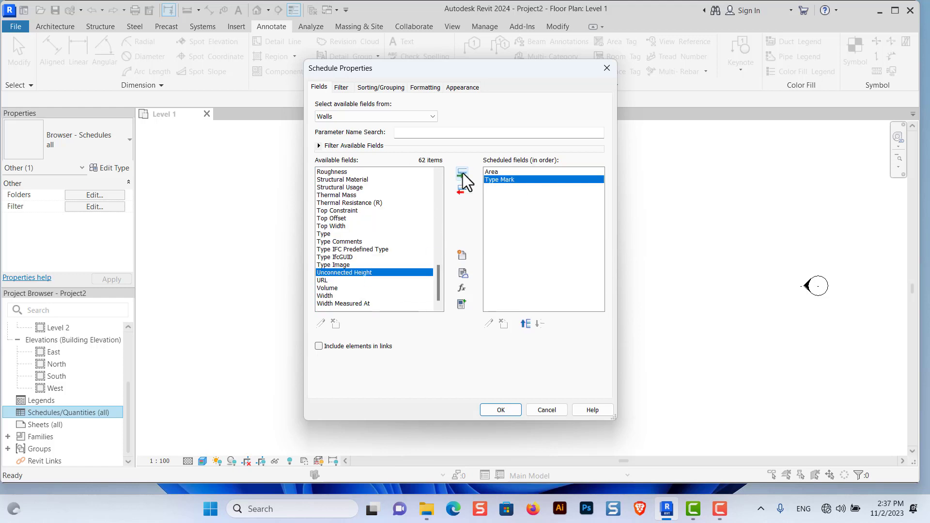
- Add Volume, Width, Unconnected Height and Type to the scheduled fields
left_click(324, 288)
left_click(461, 174)
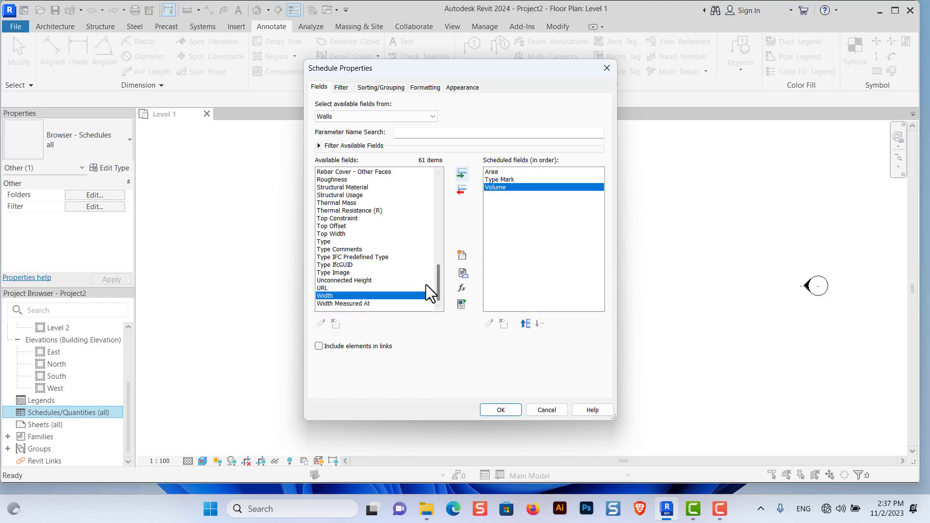
left_click(462, 175)
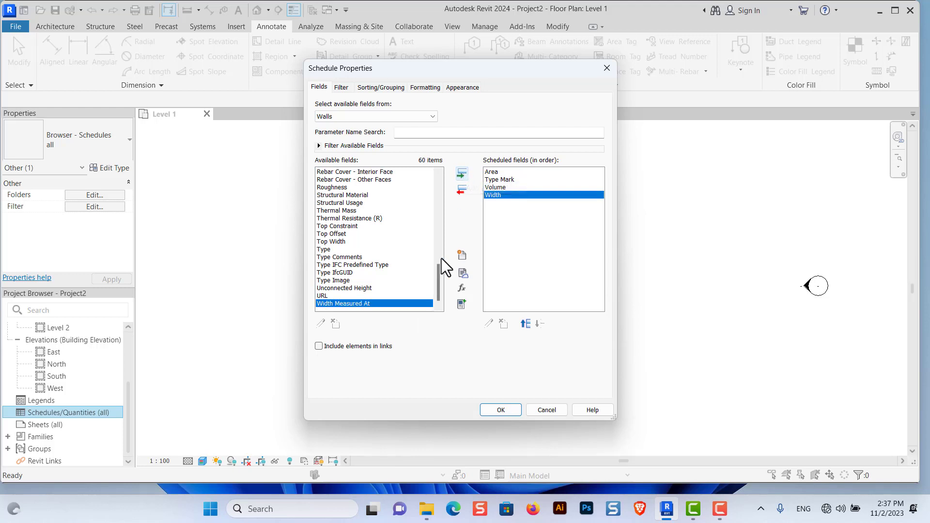
left_click(345, 289)
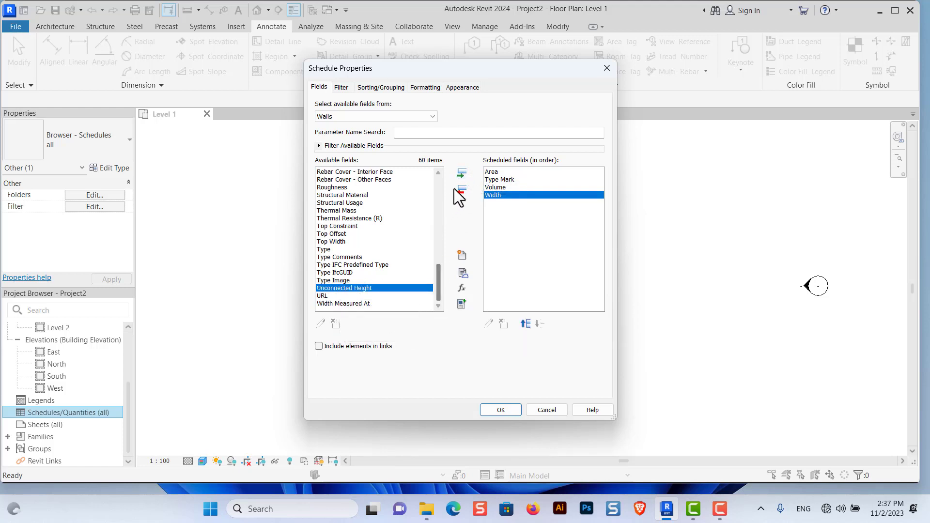
left_click(461, 173)
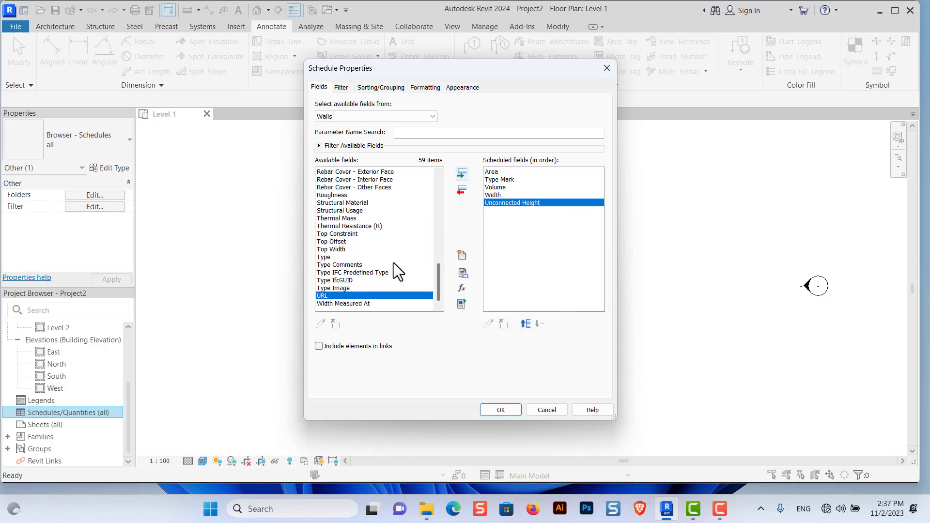
scroll(335, 284, "up", 1)
left_click(324, 281)
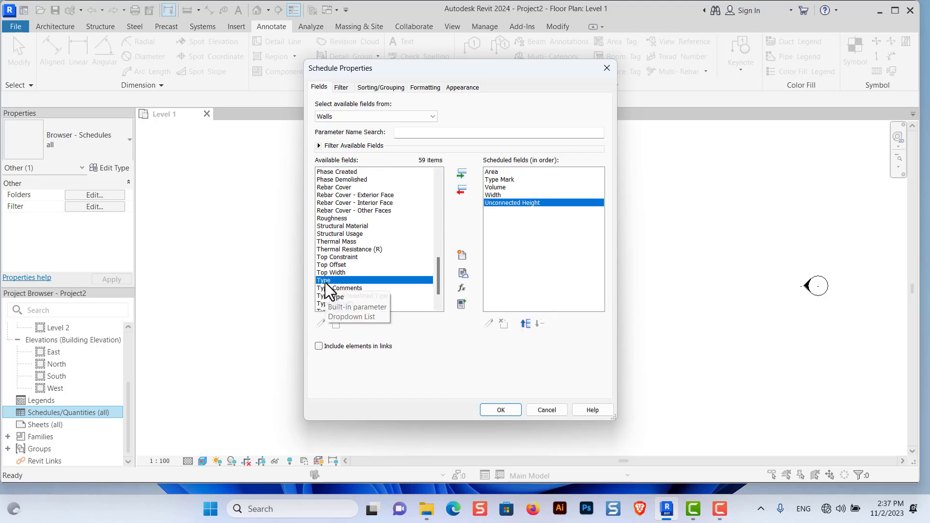
left_click(463, 174)
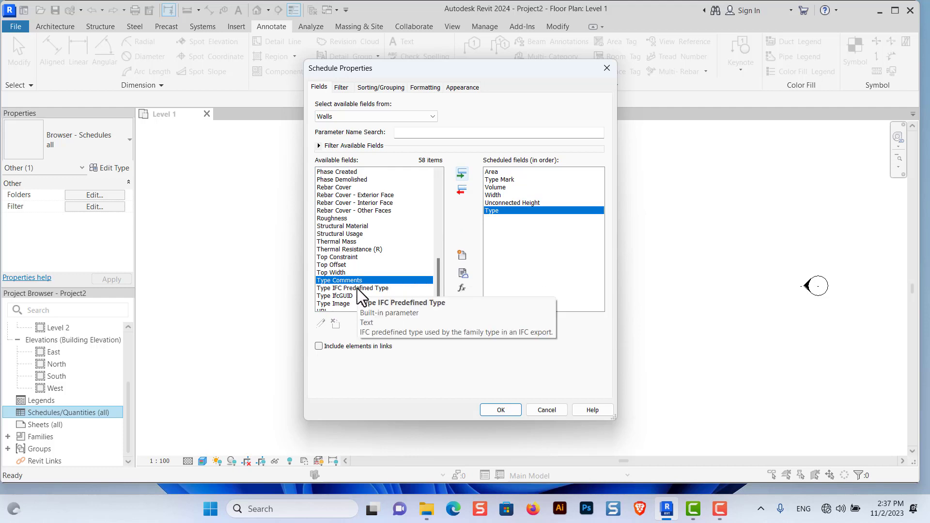
- Add Length as the final scheduled field
scroll(357, 289, "up", 1)
scroll(345, 289, "up", 1)
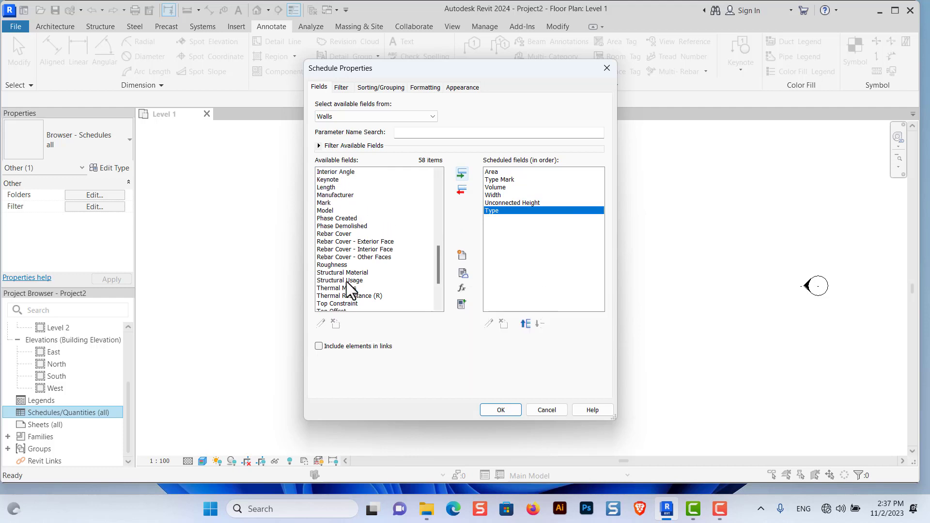
scroll(347, 288, "up", 1)
scroll(347, 287, "up", 1)
scroll(347, 284, "up", 1)
scroll(347, 284, "up", 1)
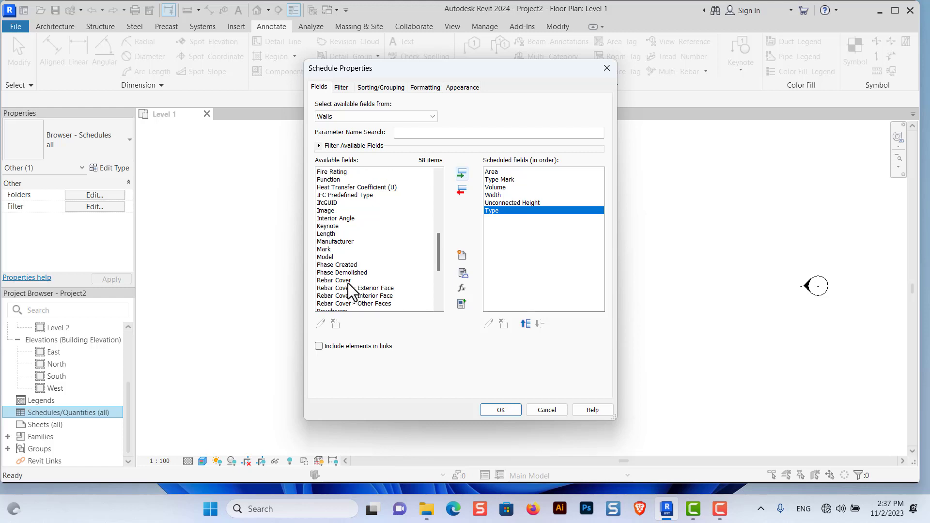
scroll(347, 282, "up", 1)
scroll(345, 280, "up", 1)
scroll(345, 286, "up", 1)
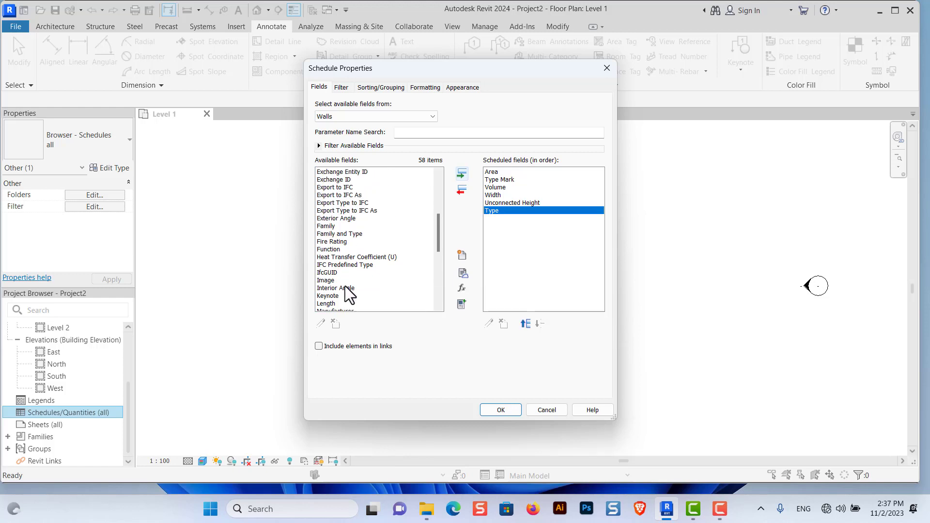
scroll(344, 288, "up", 1)
scroll(346, 286, "up", 1)
scroll(344, 290, "down", 3)
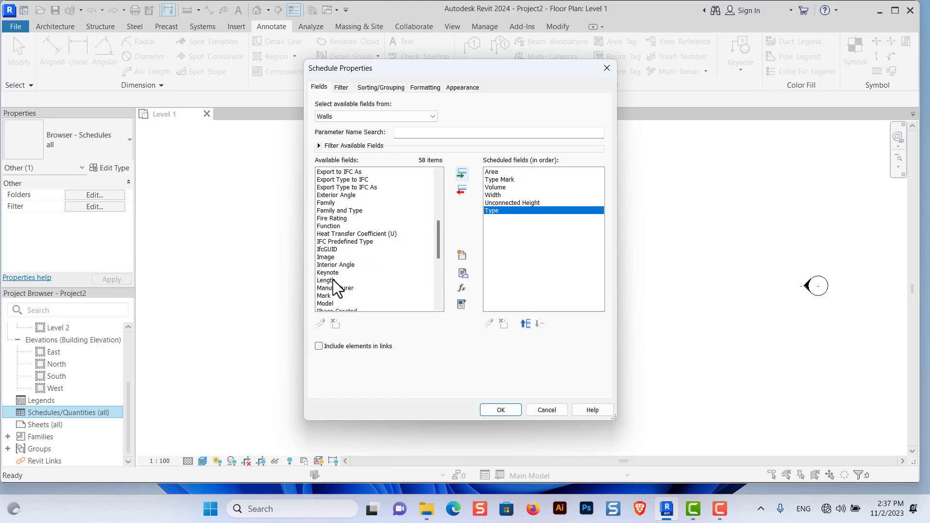
left_click(334, 280)
left_click(462, 173)
scroll(376, 266, "up", 2)
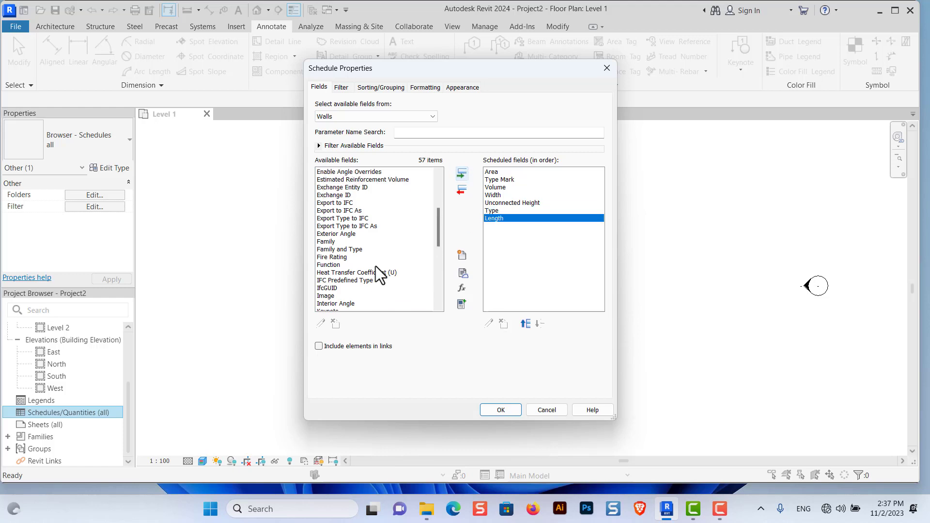
scroll(375, 266, "up", 1)
scroll(375, 266, "up", 2)
scroll(375, 266, "up", 2)
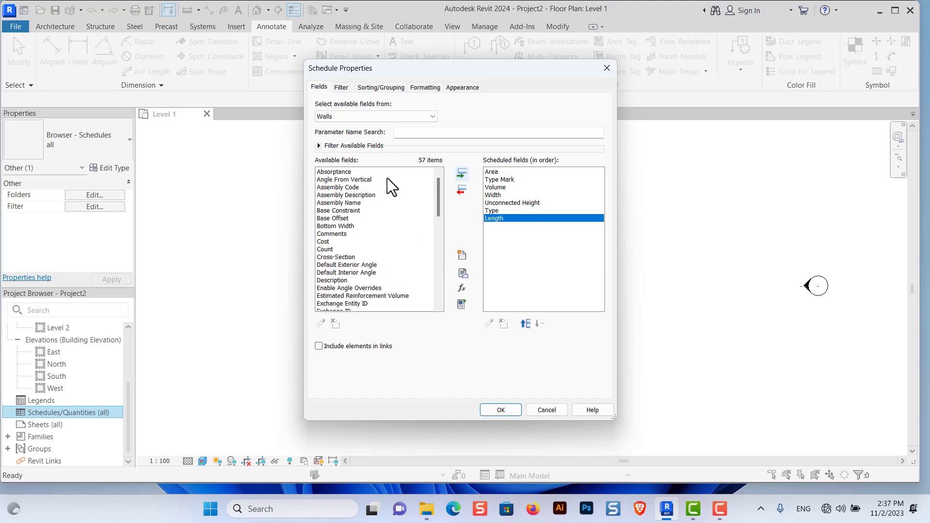
scroll(423, 226, "down", 10)
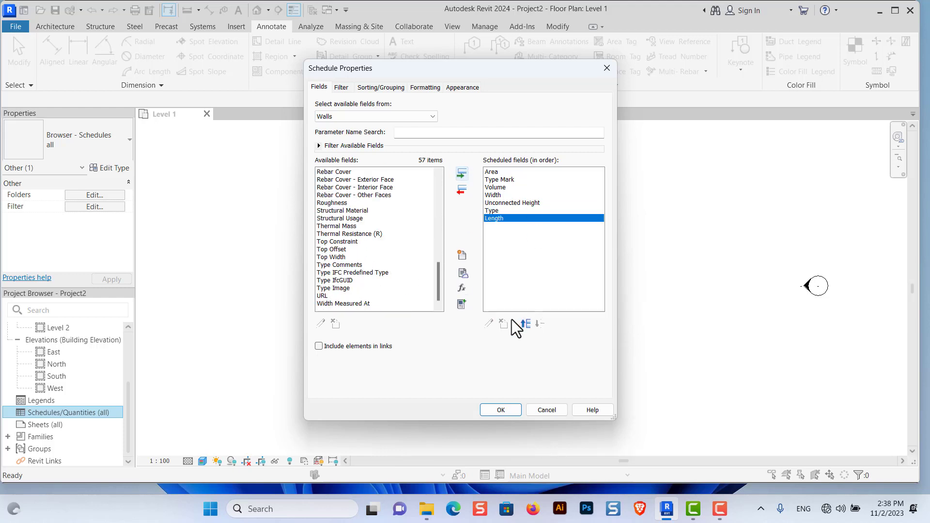
- Confirm the field list to generate the 12-row Wall Schedule view
left_click(501, 409)
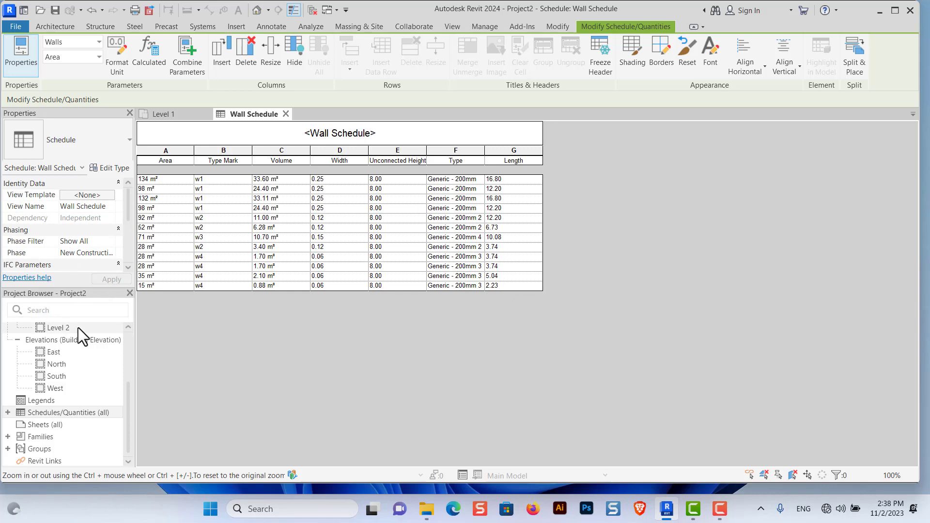
scroll(62, 257, "down", 1)
scroll(64, 216, "down", 1)
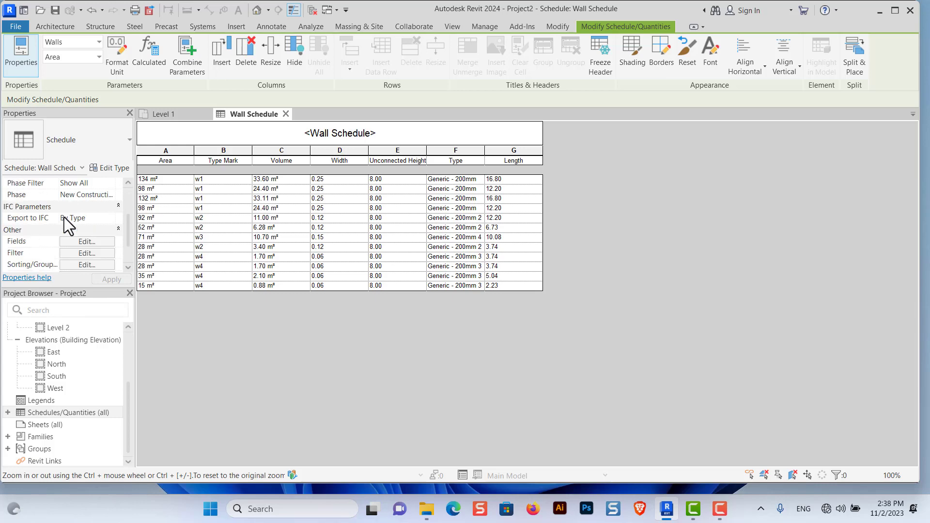
- Move Type Mark to the first schedule column with Width directly after it
left_click(98, 242)
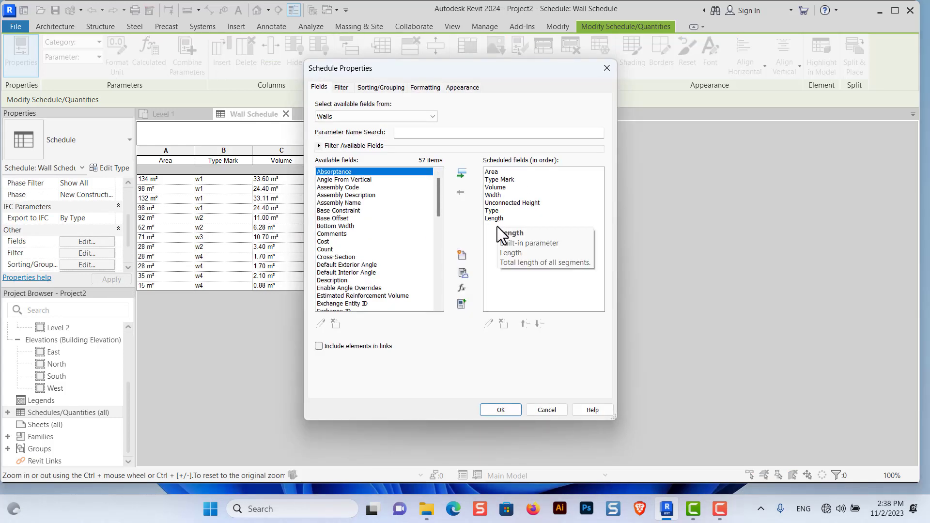
left_click(501, 181)
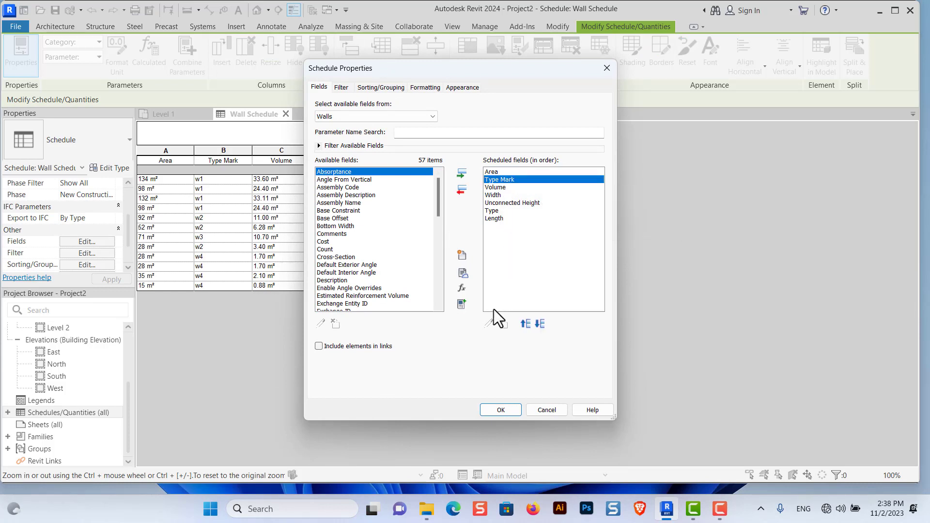
left_click(527, 324)
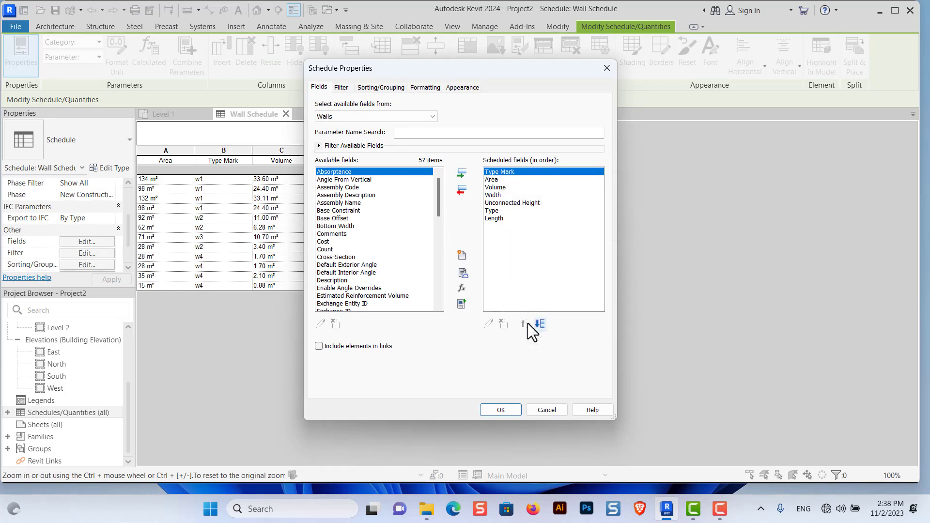
left_click(494, 195)
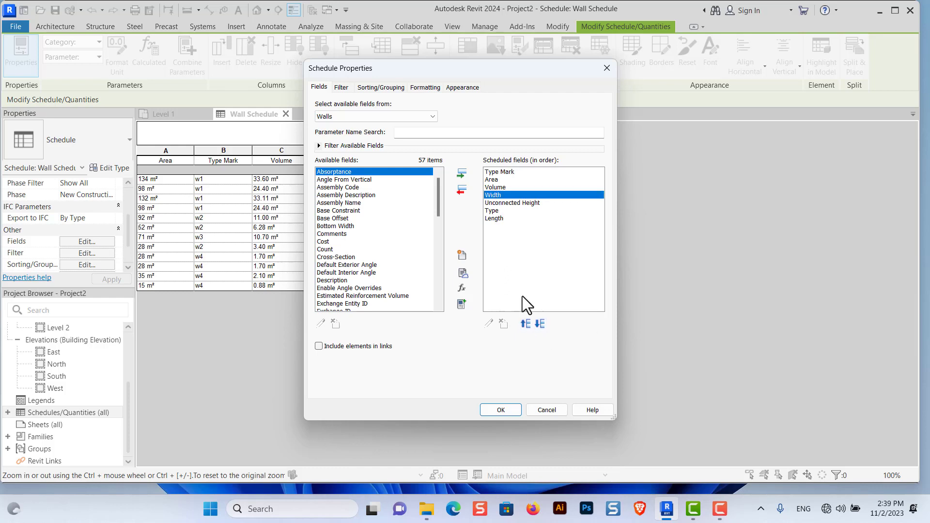
left_click(526, 322)
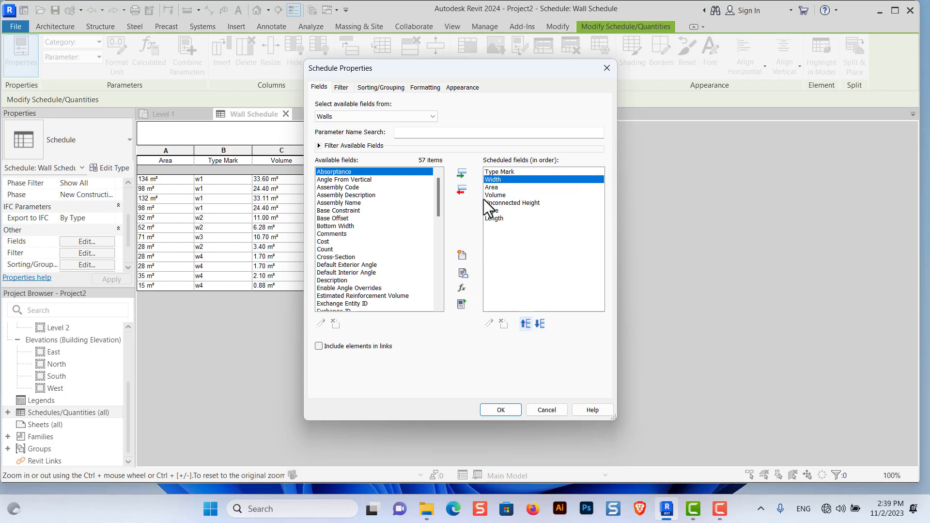
- Move Volume above Area, then Length and Unconnected Height up behind Width, and apply
left_click(495, 194)
left_click(526, 324)
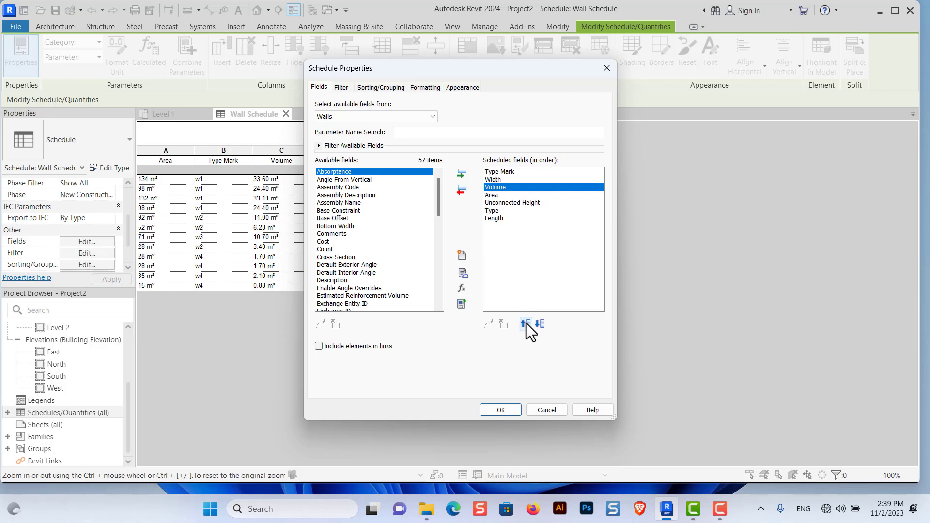
left_click(492, 218)
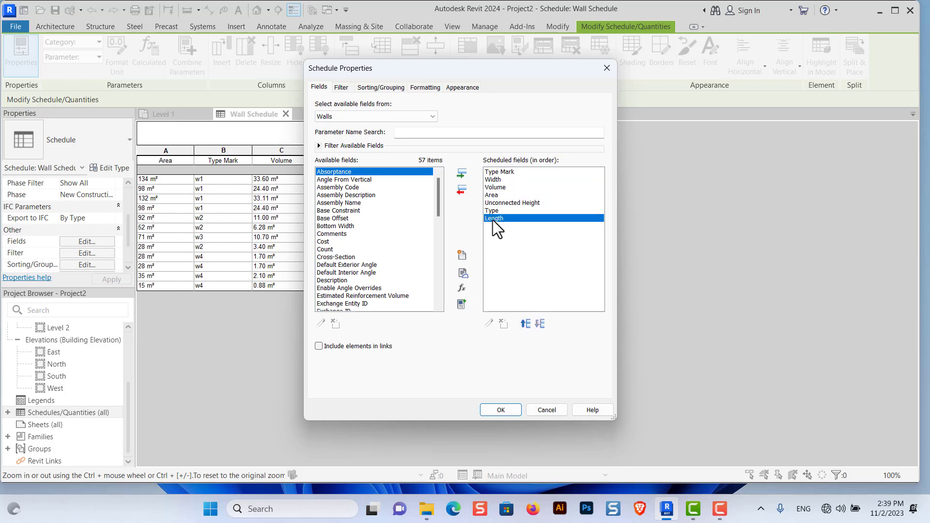
left_click(525, 323)
left_click(525, 323)
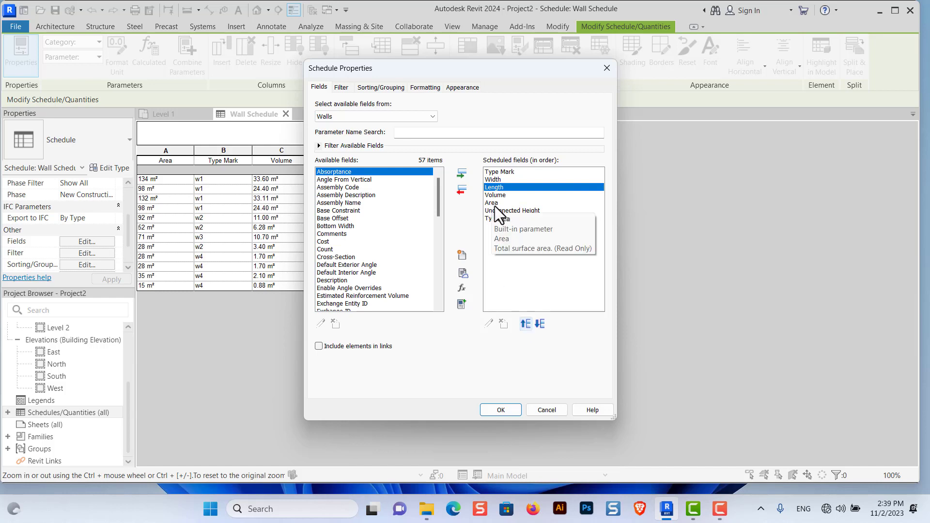
left_click(501, 211)
left_click(526, 324)
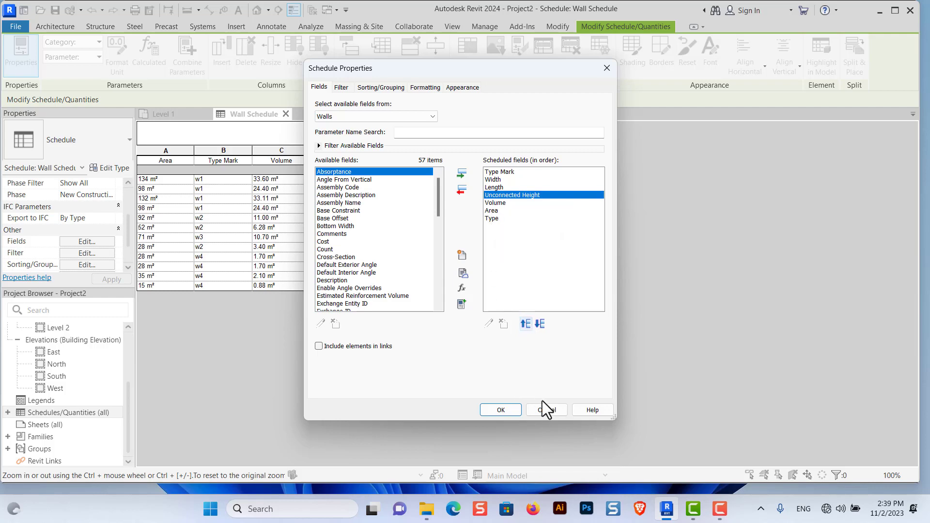
left_click(490, 412)
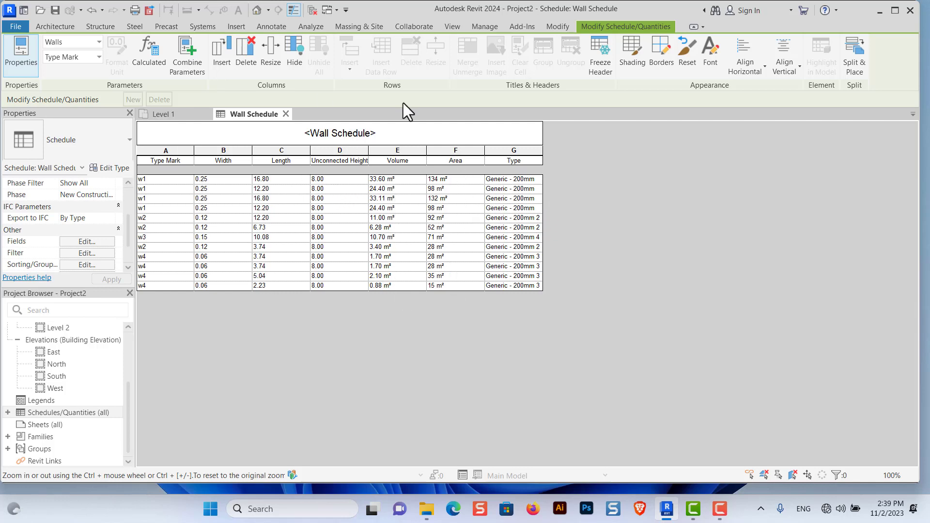
- Replace the garbled schedule title with the Arabic title 'جدول حصر الحوائط'
double_click(352, 133)
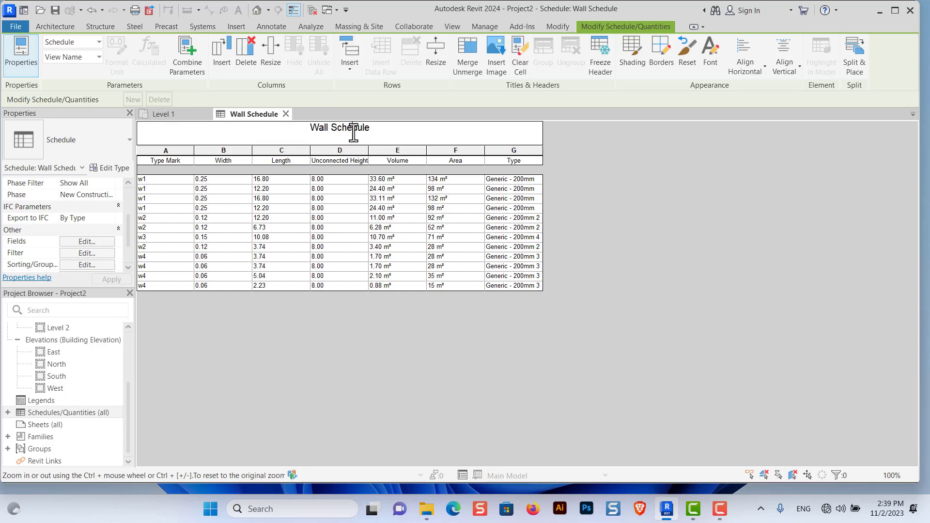
type("[],g pwv hgp,hz'")
left_click_drag(380, 128, 307, 129)
key("alt+shift")
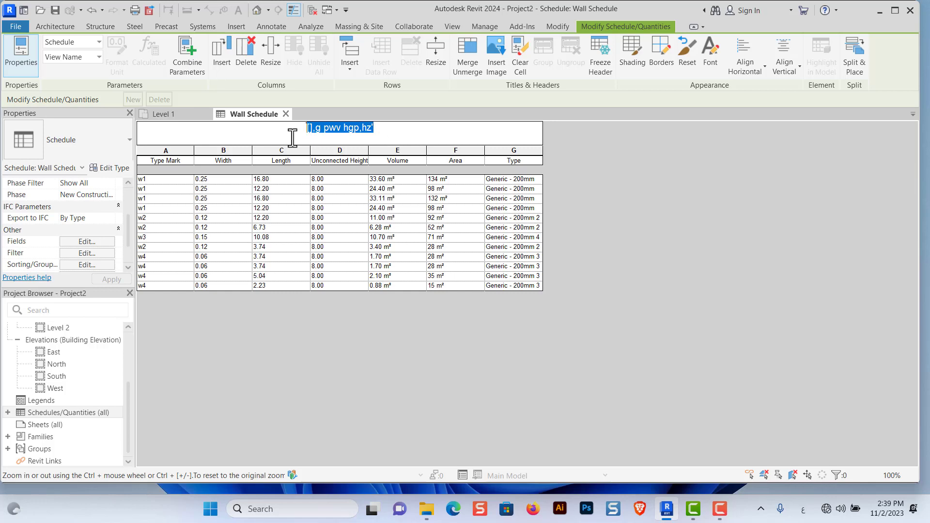
type("جدول ح")
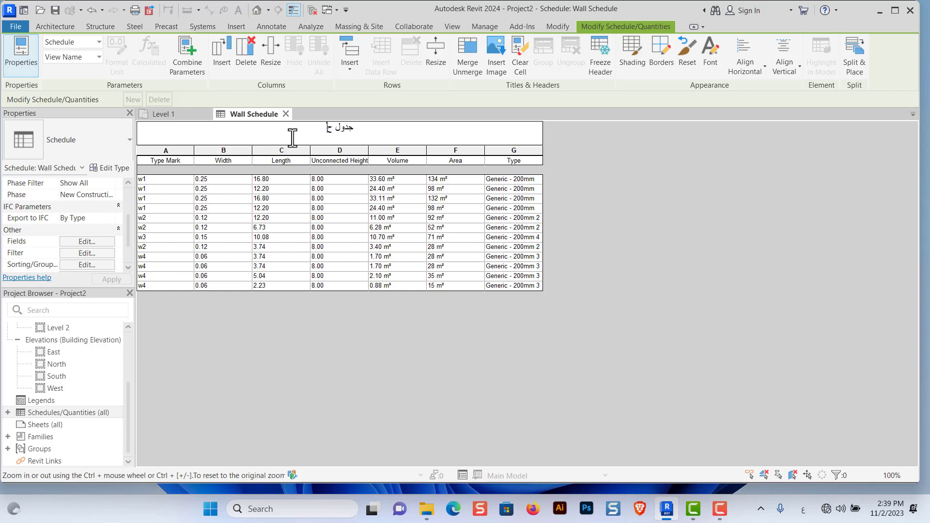
type("صر الحو")
type("ائط")
- Commit the title and rename Type Mark, Width, Length headers to 'الرمذج', 'السمك', 'الطول'
left_click(167, 167)
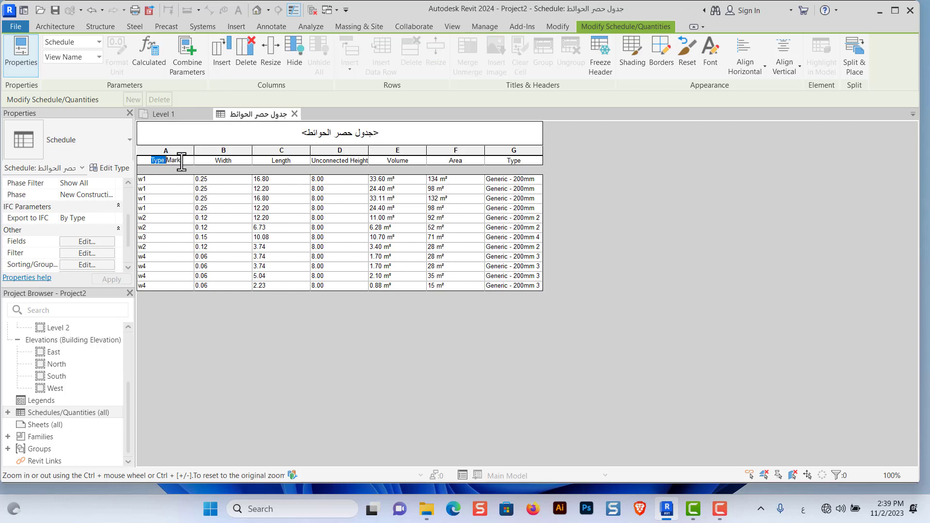
left_click_drag(180, 161, 145, 166)
type("ال")
type("رم")
type("ذج")
left_click(231, 162)
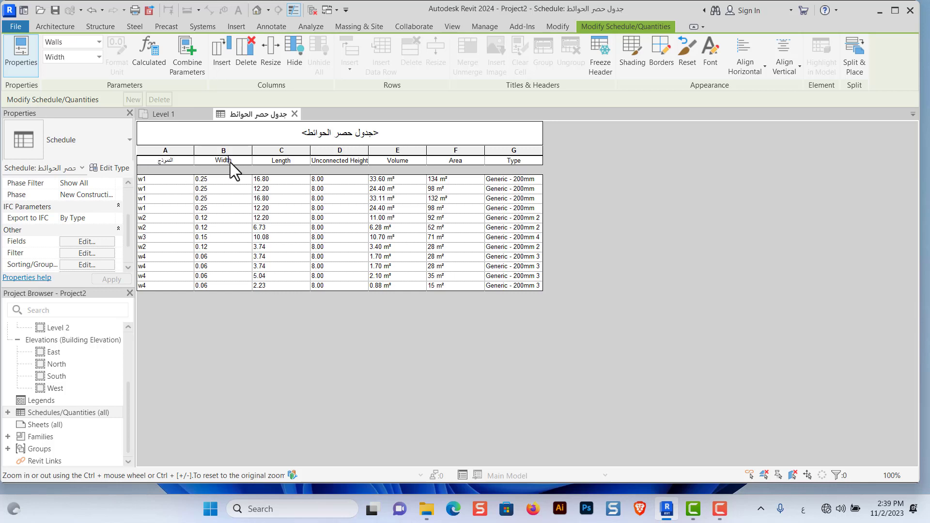
type("الس")
type("مك")
double_click(282, 163)
type("ا")
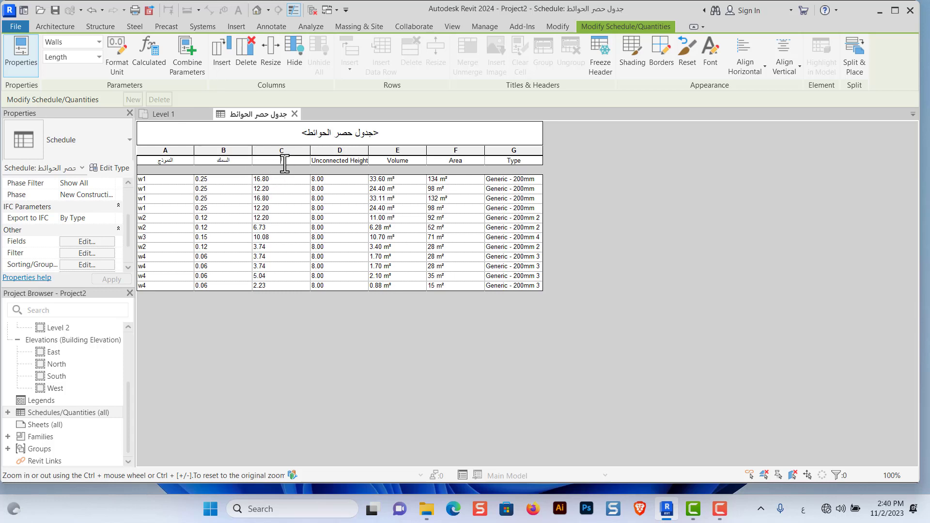
type("لطول")
- Rename the remaining headers to 'الارتفاع', 'الحجم', 'المساحة' and 'نوع الجائط'
double_click(350, 162)
left_click_drag(368, 162, 304, 168)
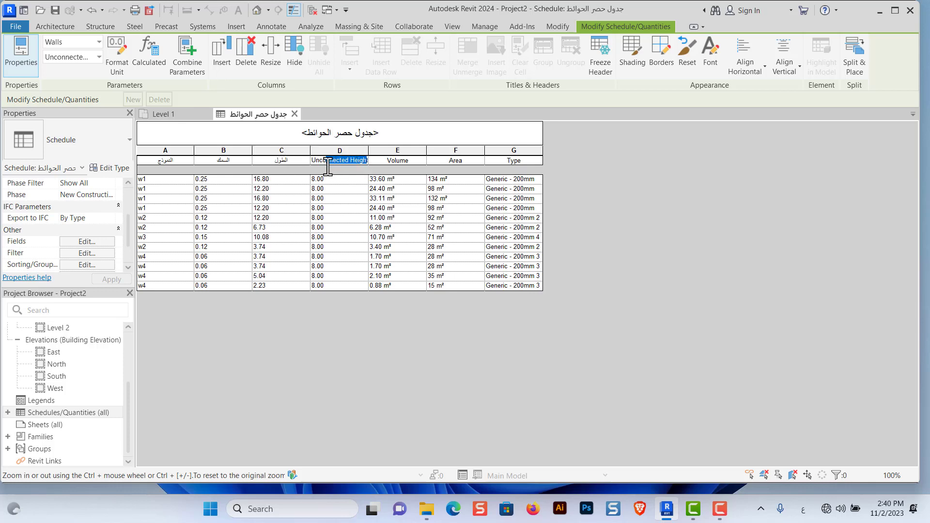
type("الار")
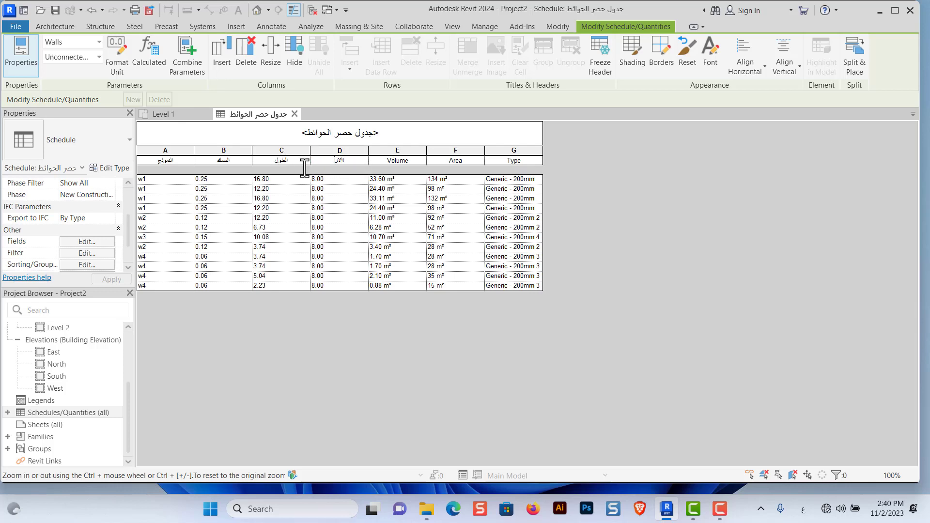
type("تفاع")
left_click(403, 160)
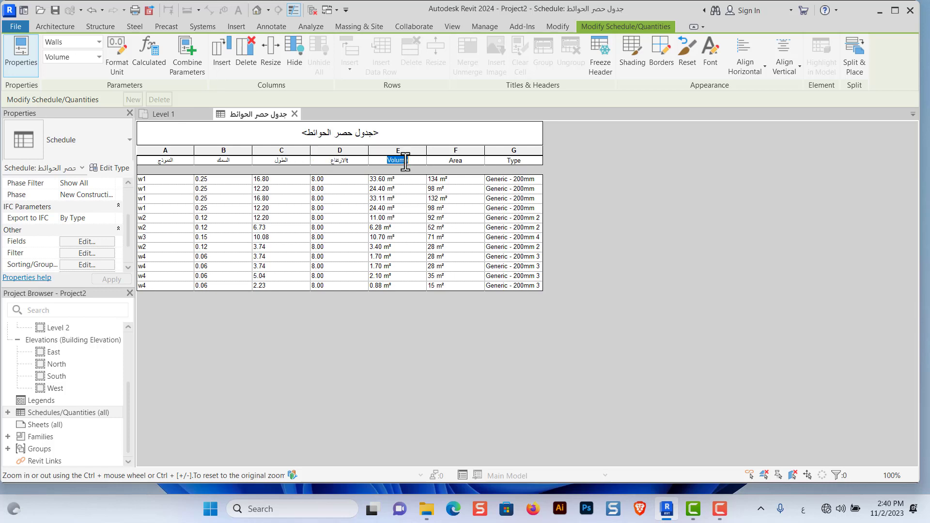
type("الحجم")
left_click(456, 162)
left_click(455, 162)
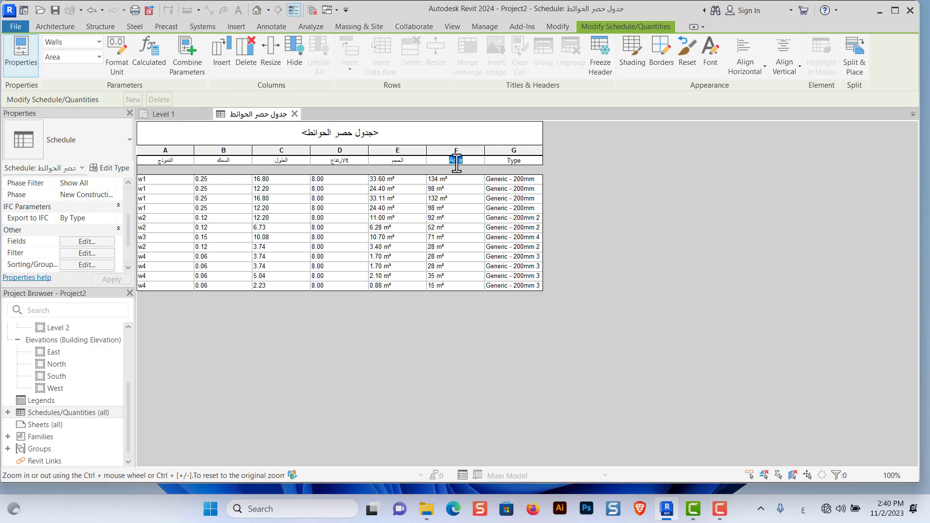
type("المساحة")
left_click(514, 160)
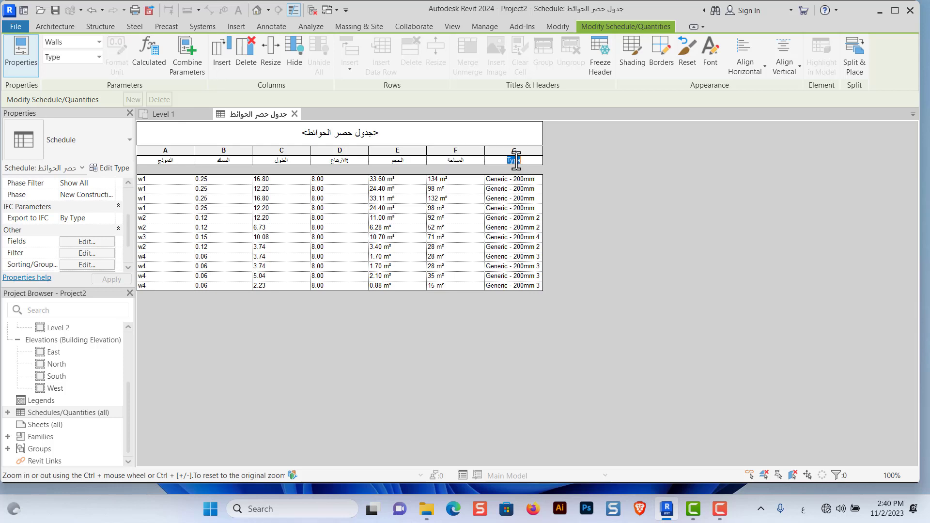
type("نوع")
type(" الجائط")
- Commit the last Arabic header and widen column G to the right
left_click(494, 136)
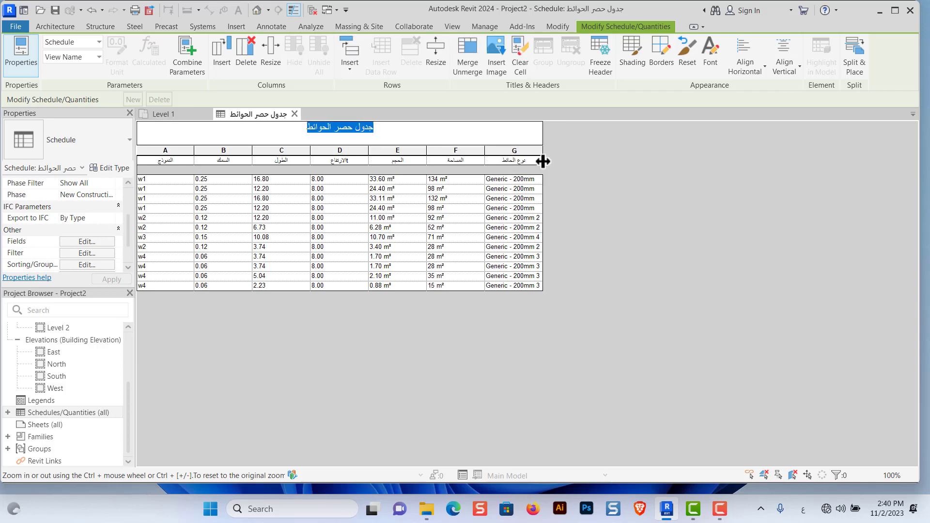
left_click_drag(543, 161, 600, 167)
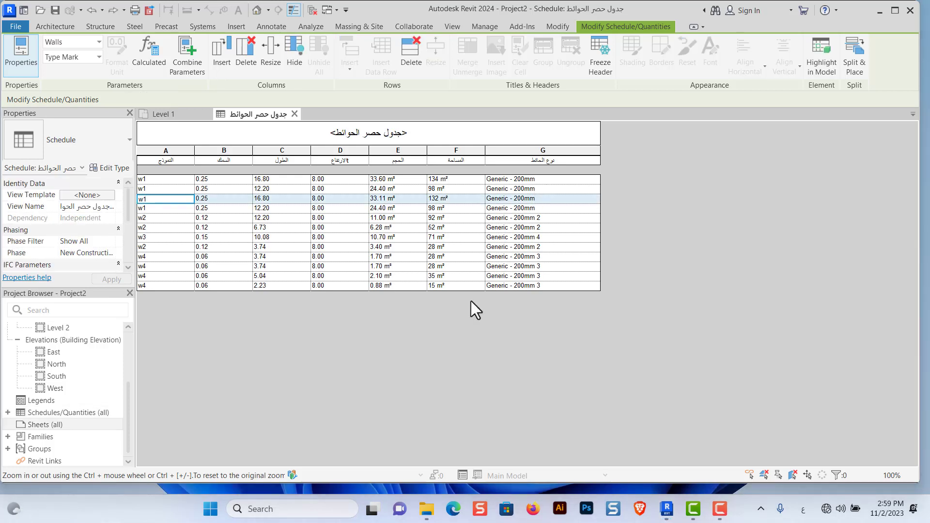
left_click(584, 132)
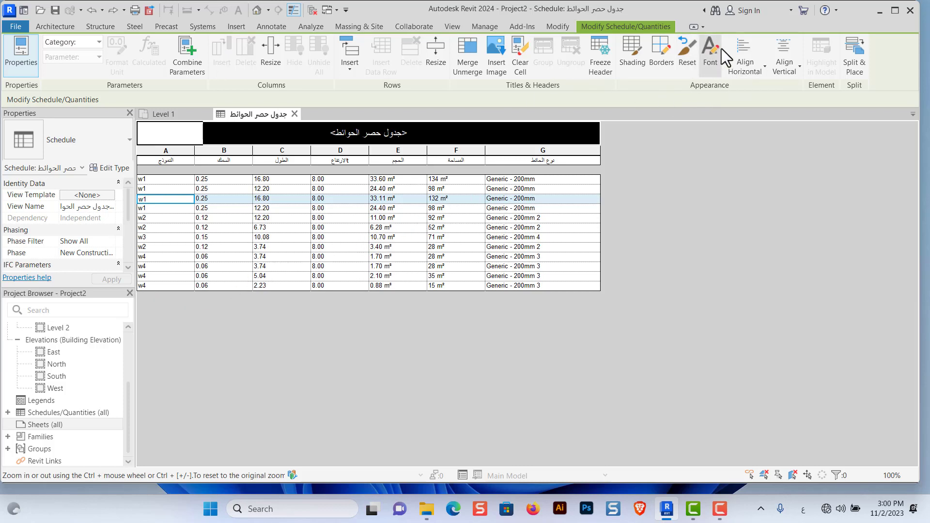
- Centre the schedule title and the column header row horizontally
left_click(765, 68)
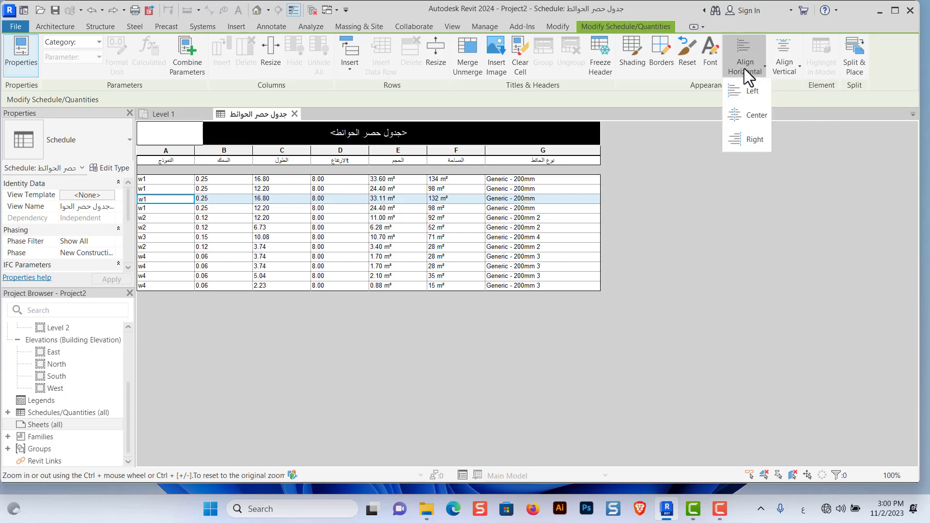
left_click(752, 118)
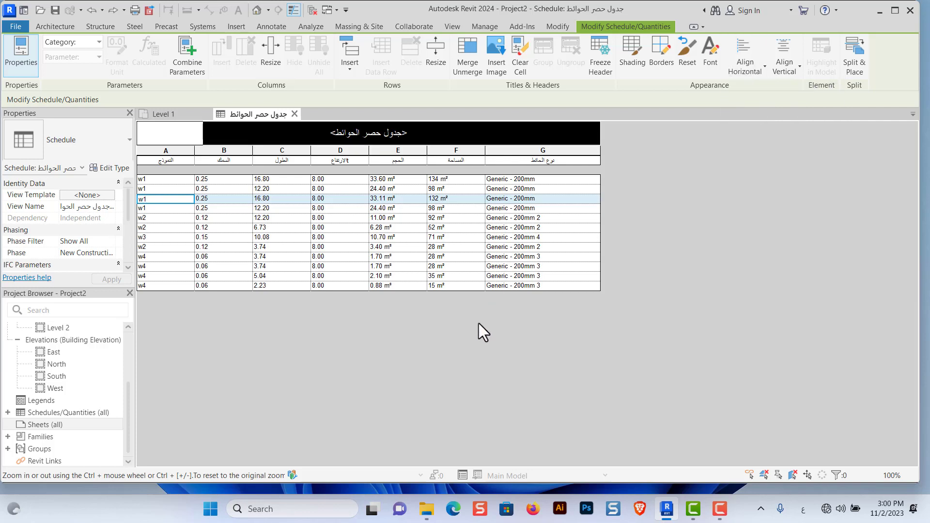
mouse_move(570, 160)
left_mouse_down()
mouse_move(309, 165)
mouse_move(149, 222)
left_mouse_up()
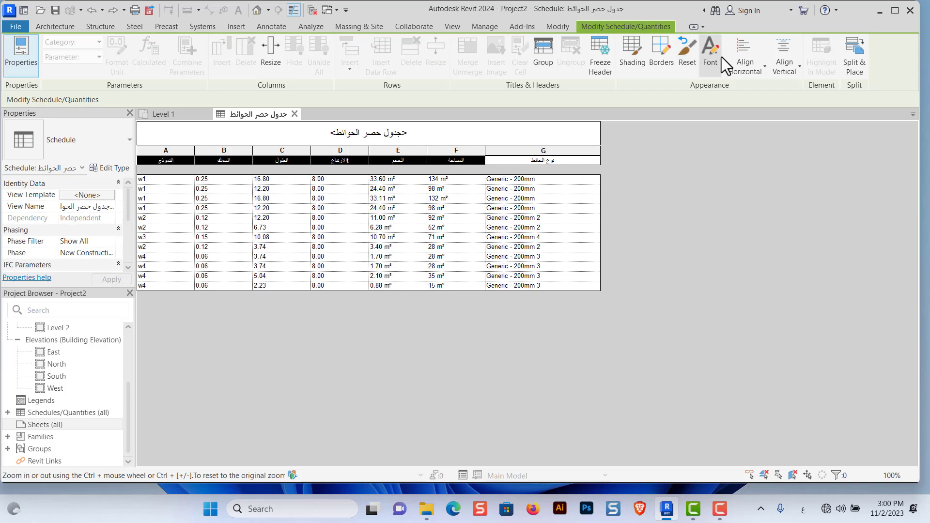
left_click(763, 69)
left_click(755, 111)
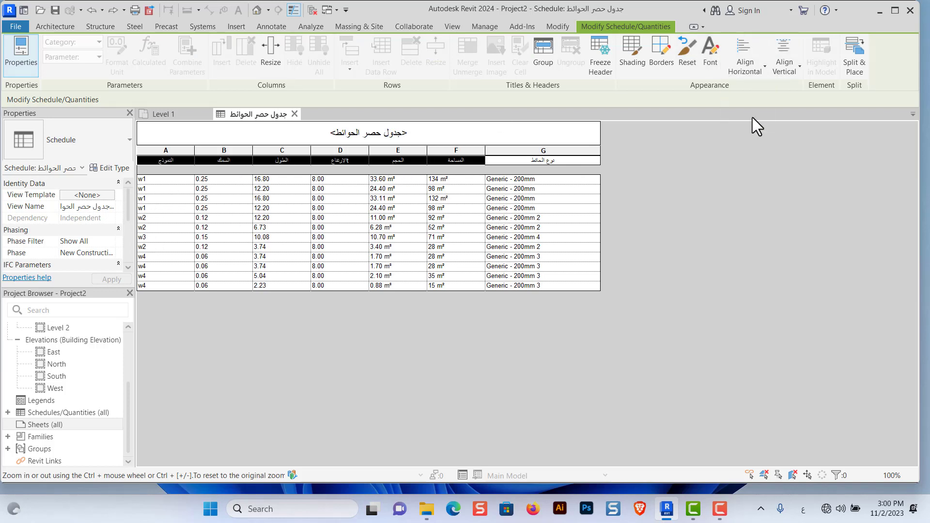
- Make the column headers bold, then select the w1 wall rows
left_click(716, 66)
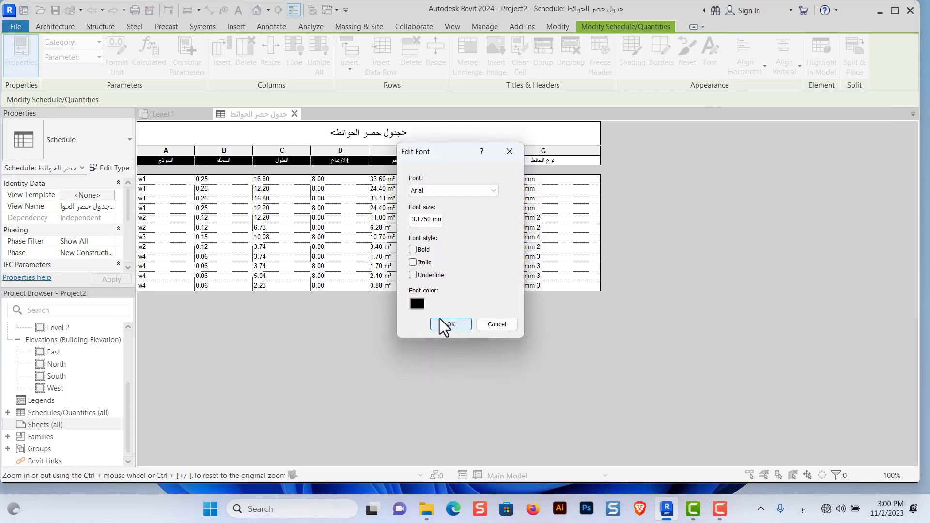
left_click(413, 249)
left_click(453, 326)
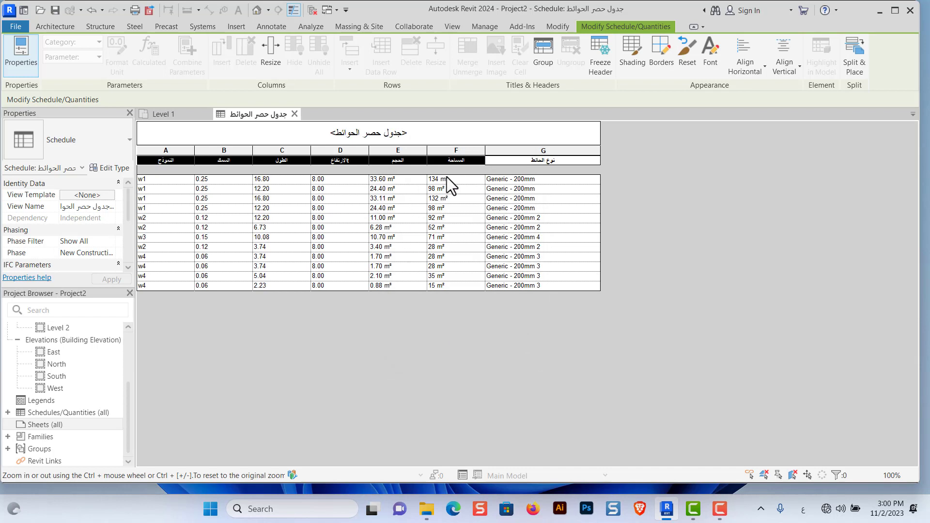
left_click(446, 178)
left_click(492, 199)
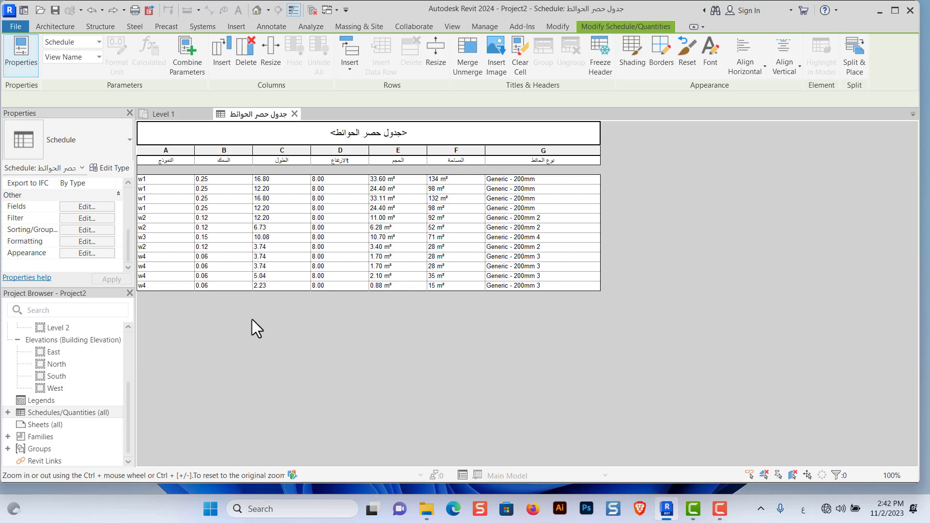
- Locate the top w1 wall from its schedule row in the Level 1 floor plan
left_click(152, 178)
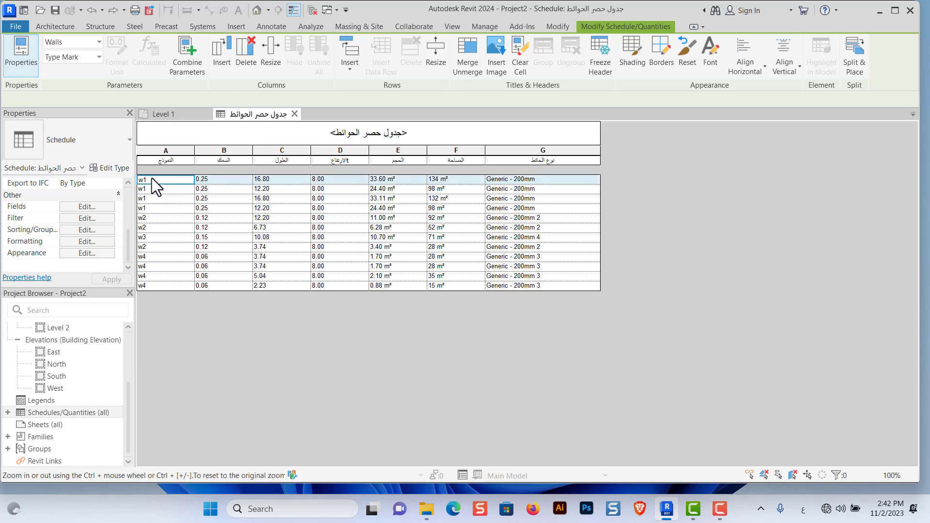
left_click(174, 113)
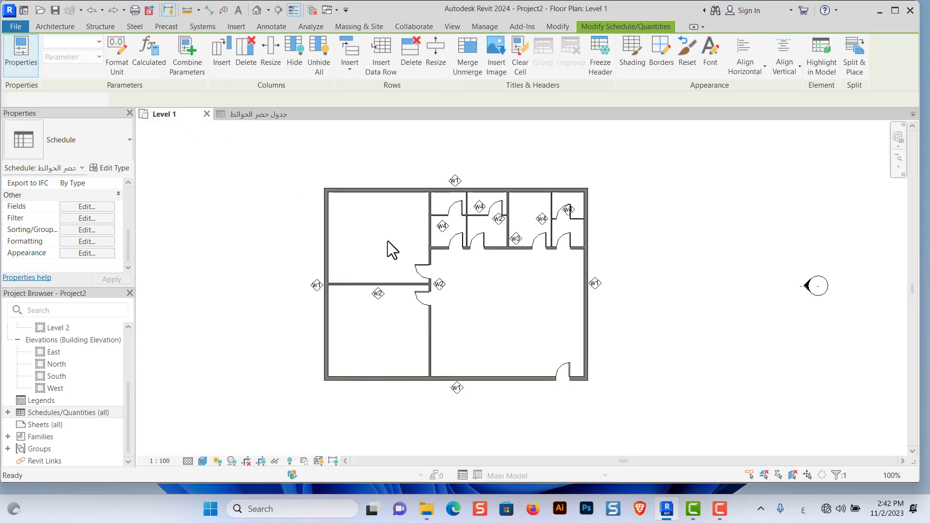
left_click(513, 190)
scroll(513, 189, "up", 2)
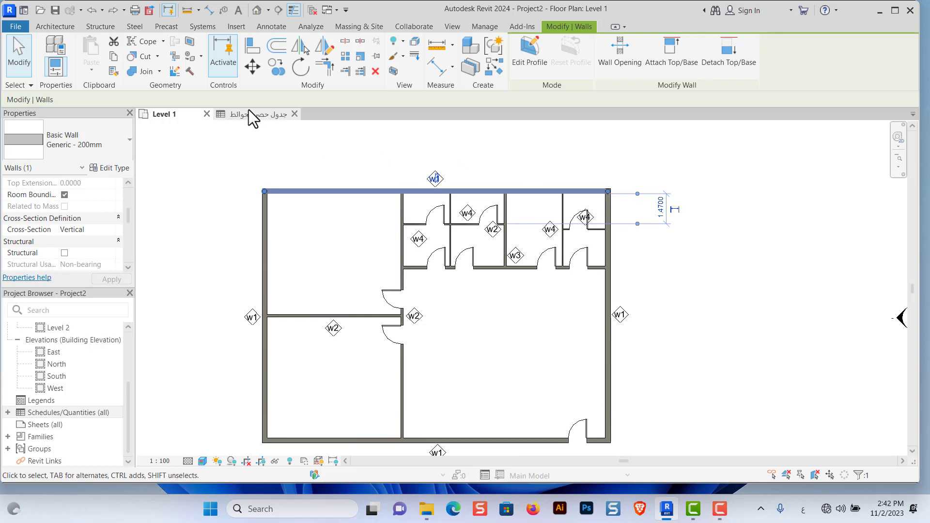
- Show the third w1 row's 16.80 wall in the plan, then deselect and pan to the top w1 tag
left_click(236, 109)
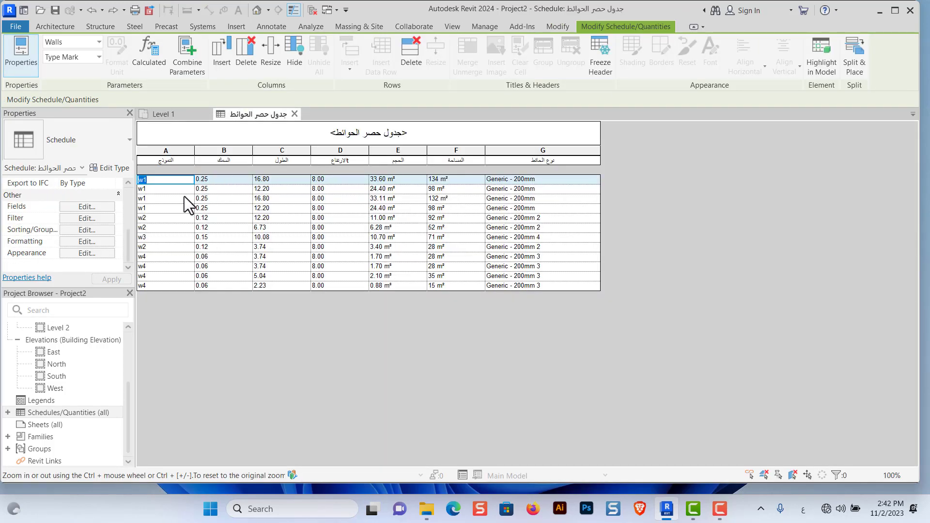
left_click(162, 198)
left_click(160, 113)
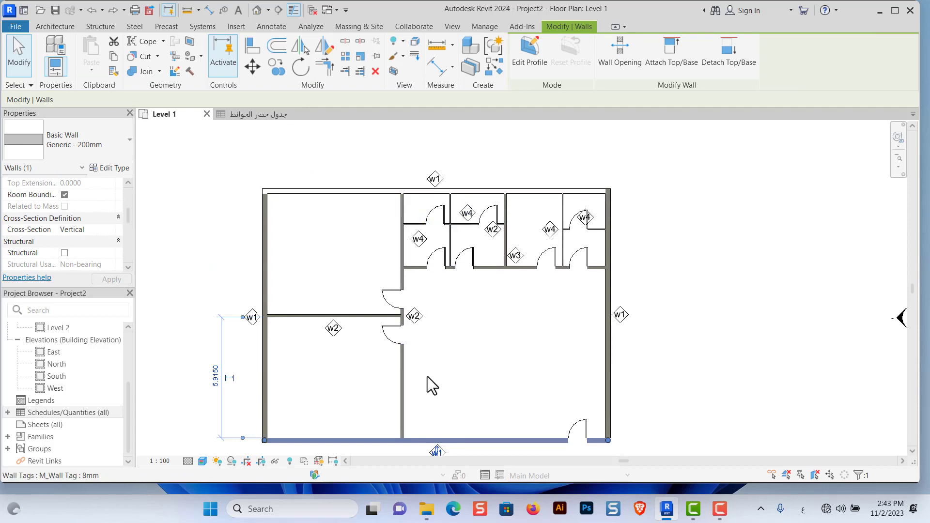
scroll(434, 374, "down", 2)
left_click(521, 380)
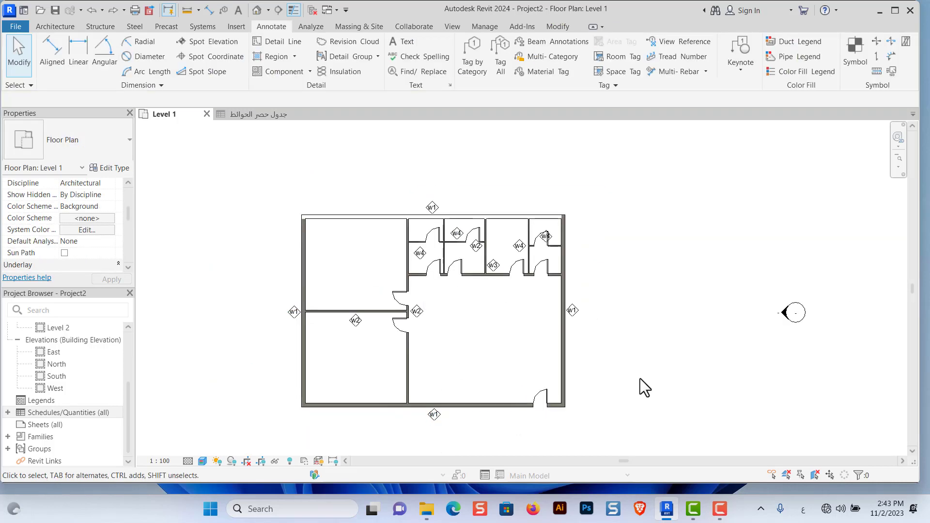
scroll(609, 395, "up", 2)
middle_click_drag(623, 378, 634, 371)
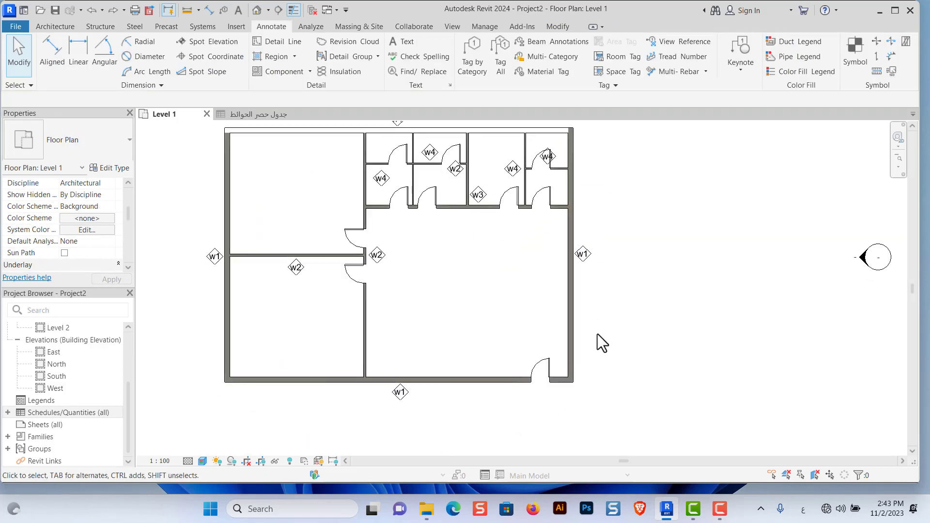
mouse_move(598, 336)
middle_mouse_down()
mouse_move(603, 389)
mouse_move(623, 385)
middle_mouse_up()
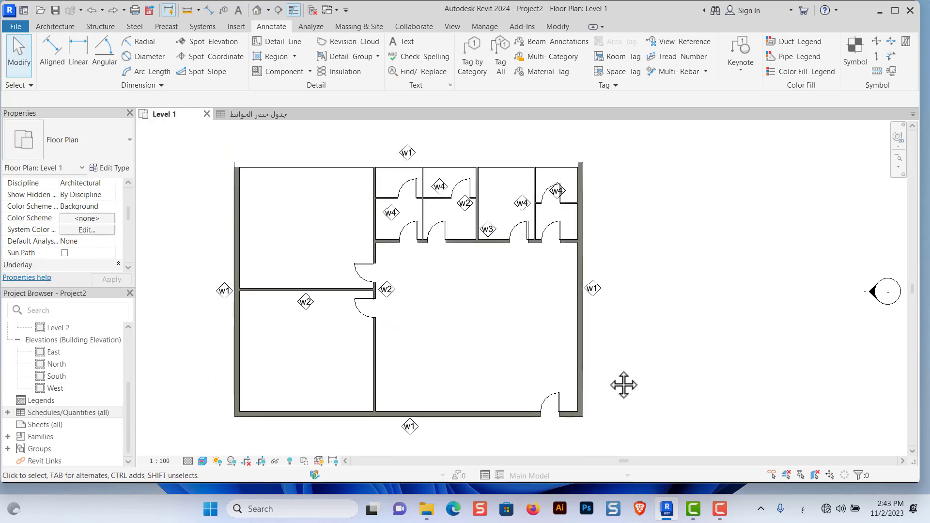